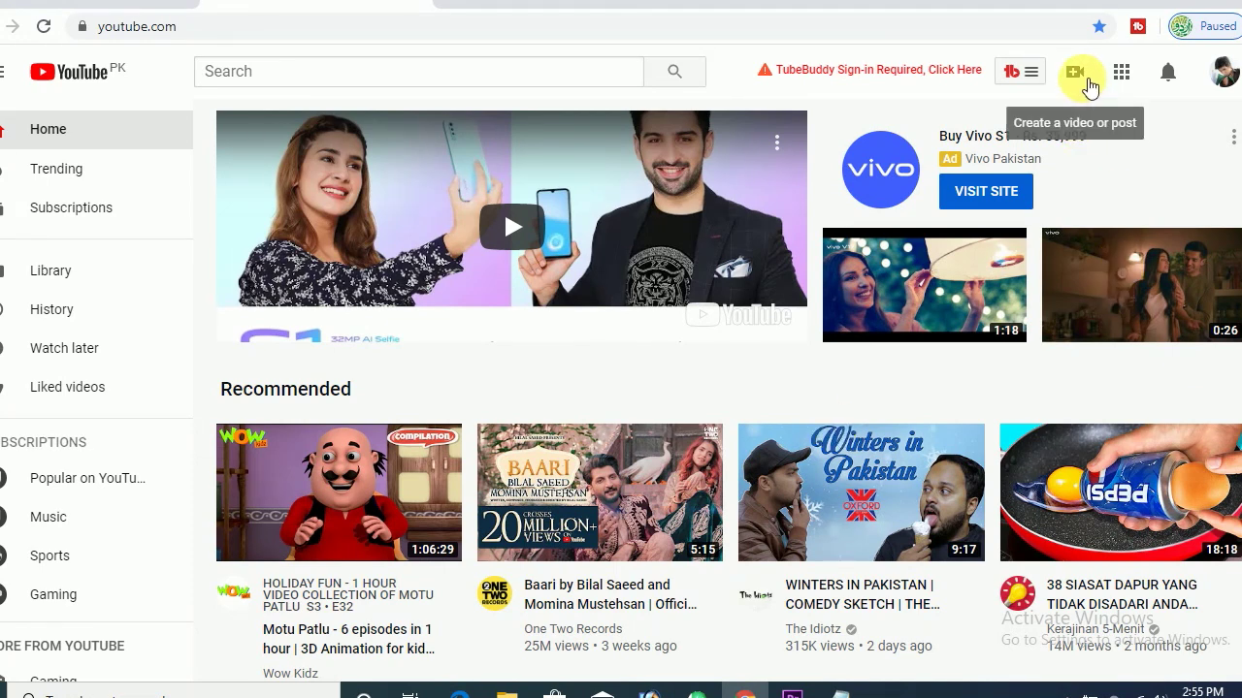
click(1091, 85)
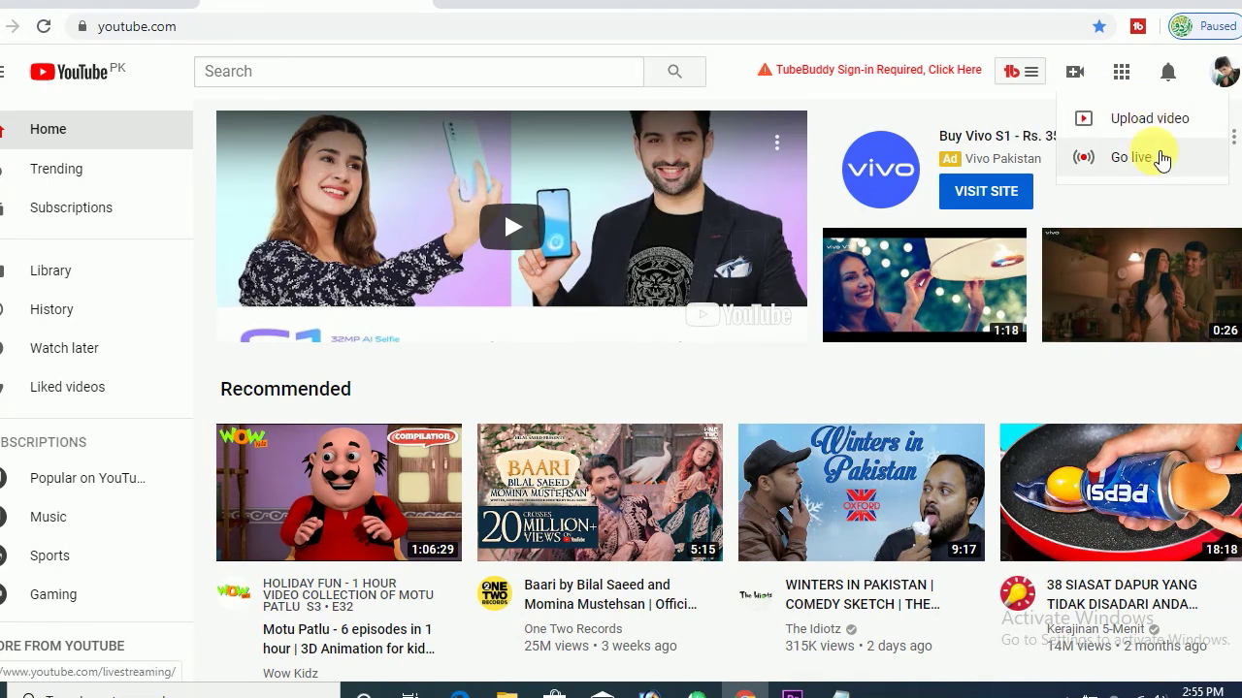
click(1089, 85)
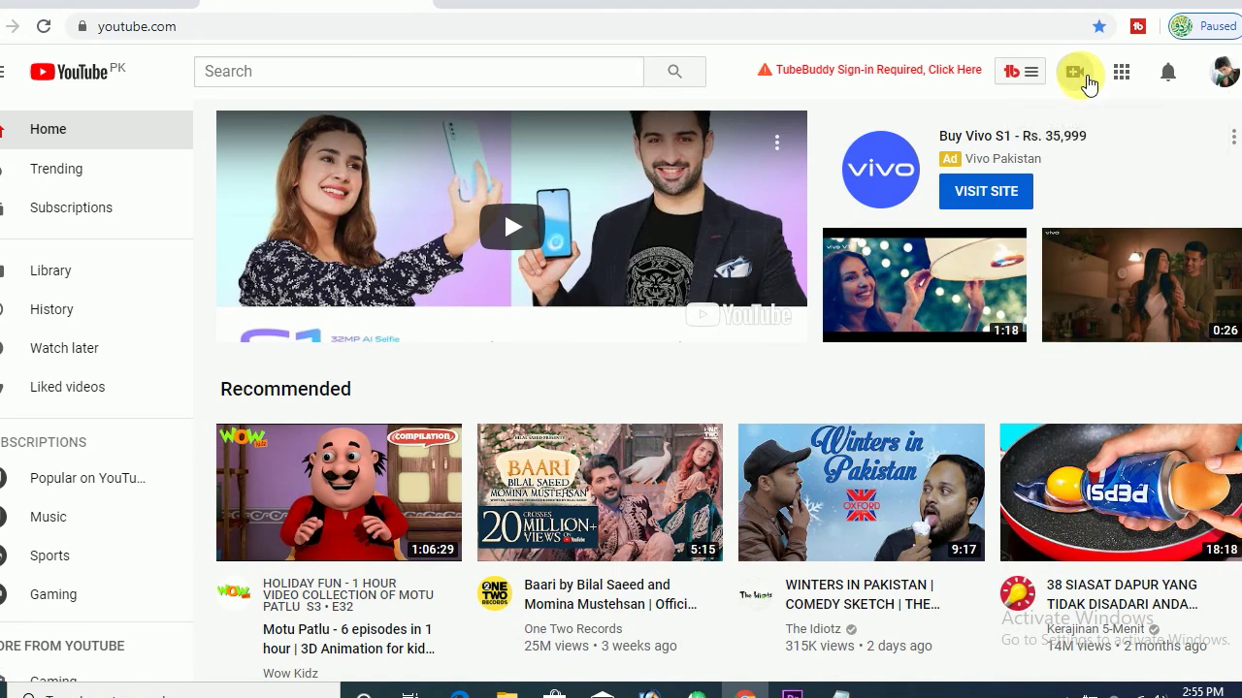
click(1087, 81)
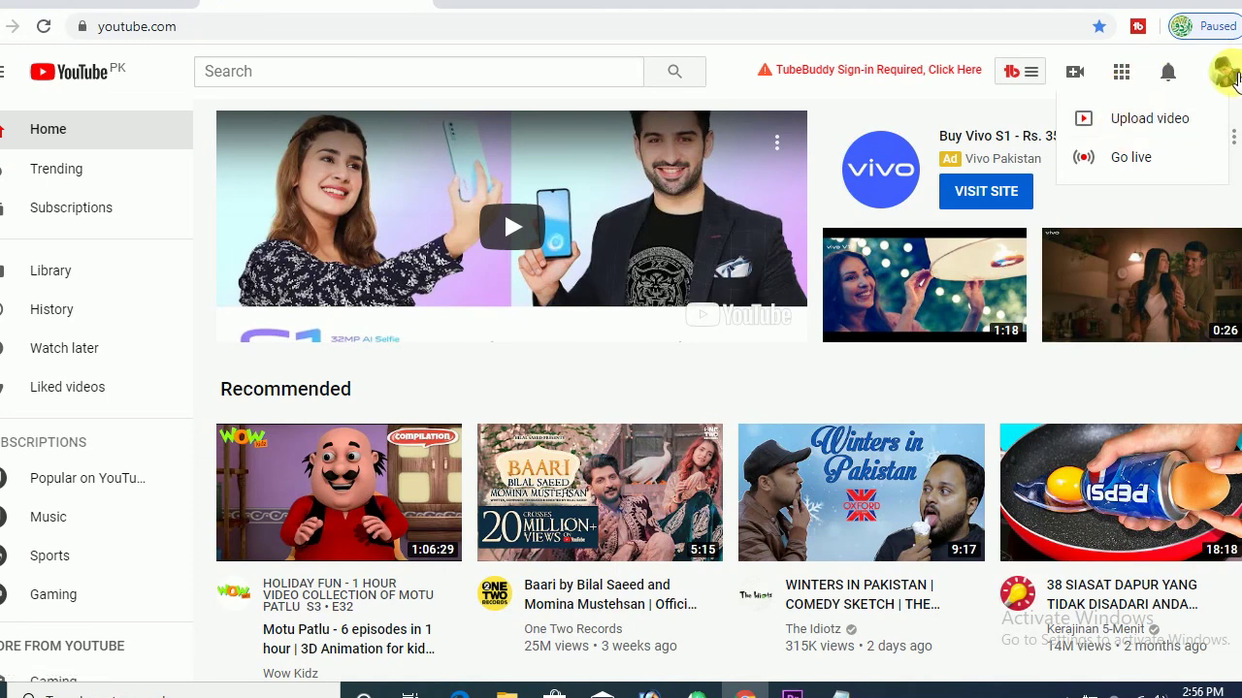
Go to YouTube Studio for the channel and start a new video upload
click(1226, 73)
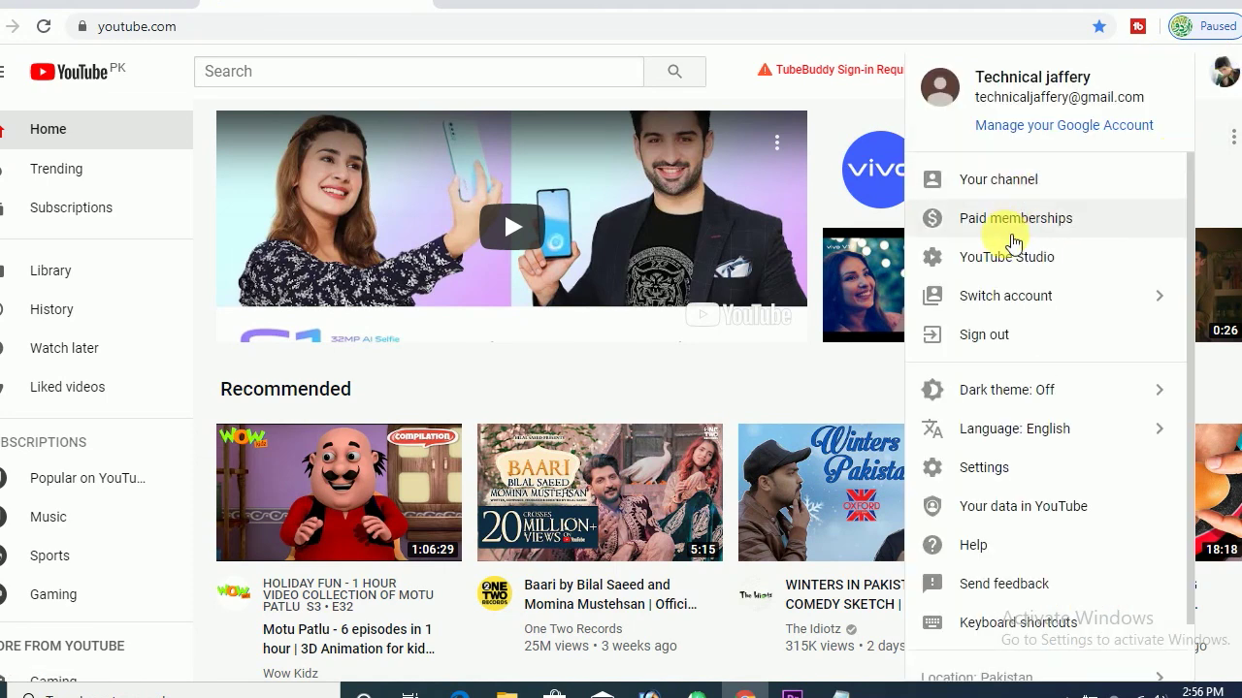
click(1065, 264)
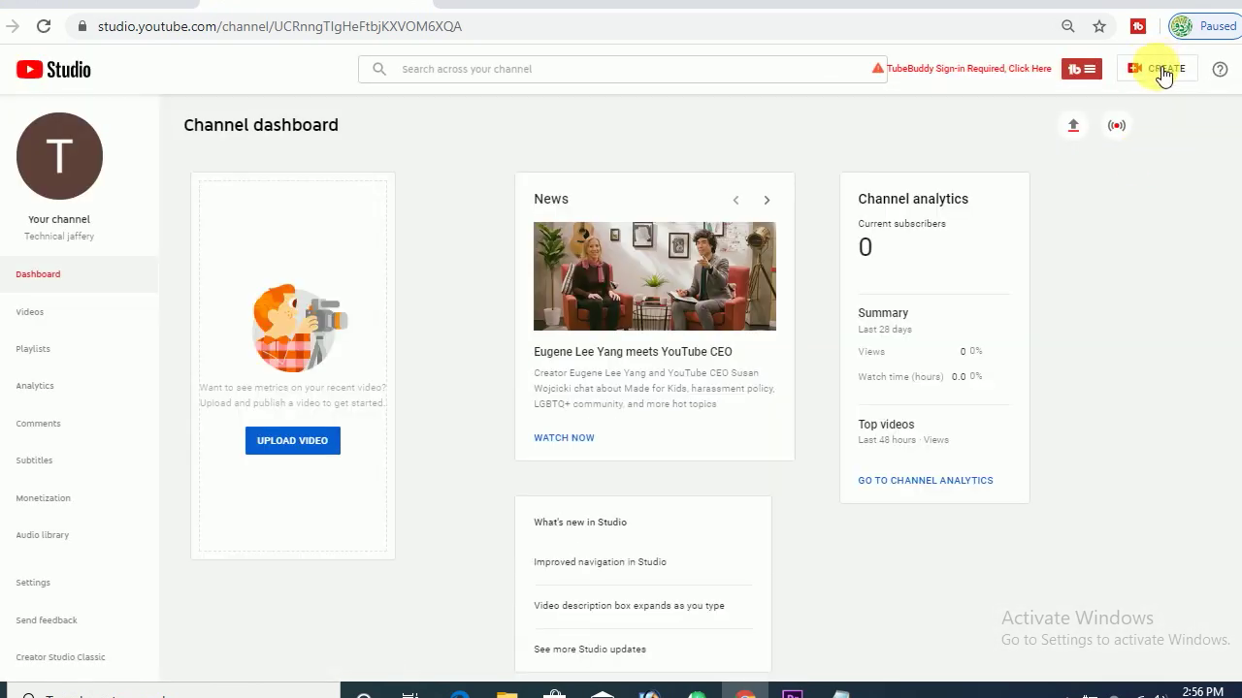
click(1150, 74)
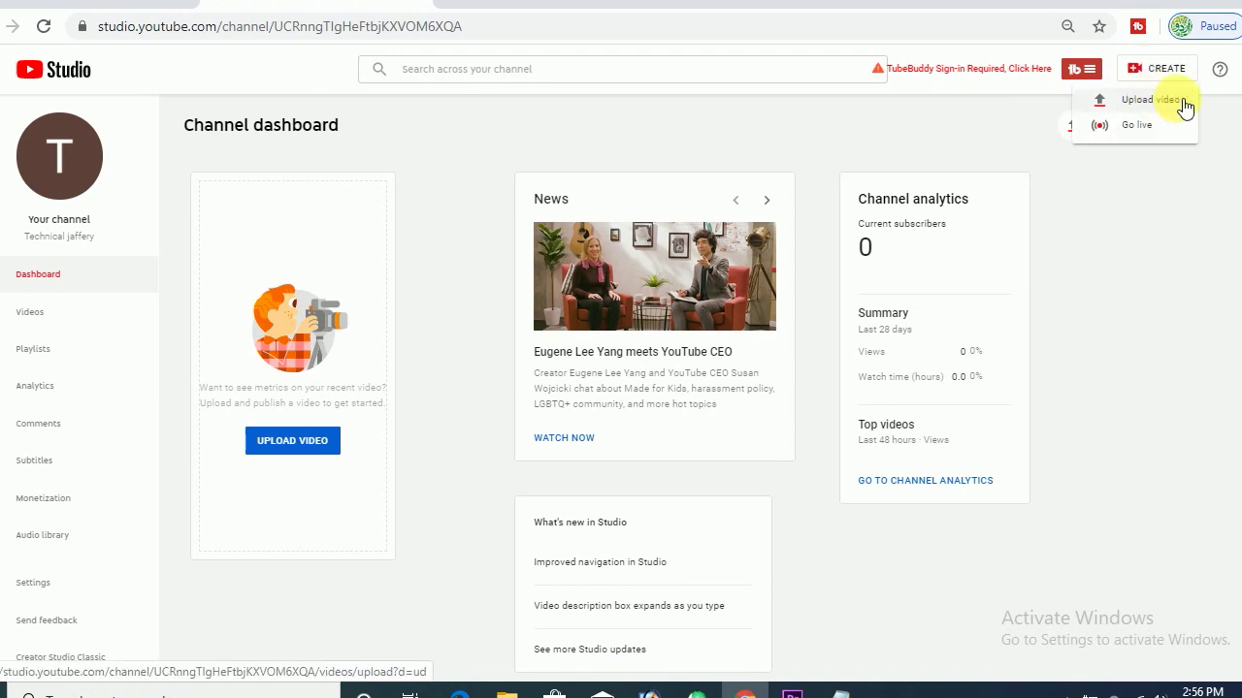
click(1185, 107)
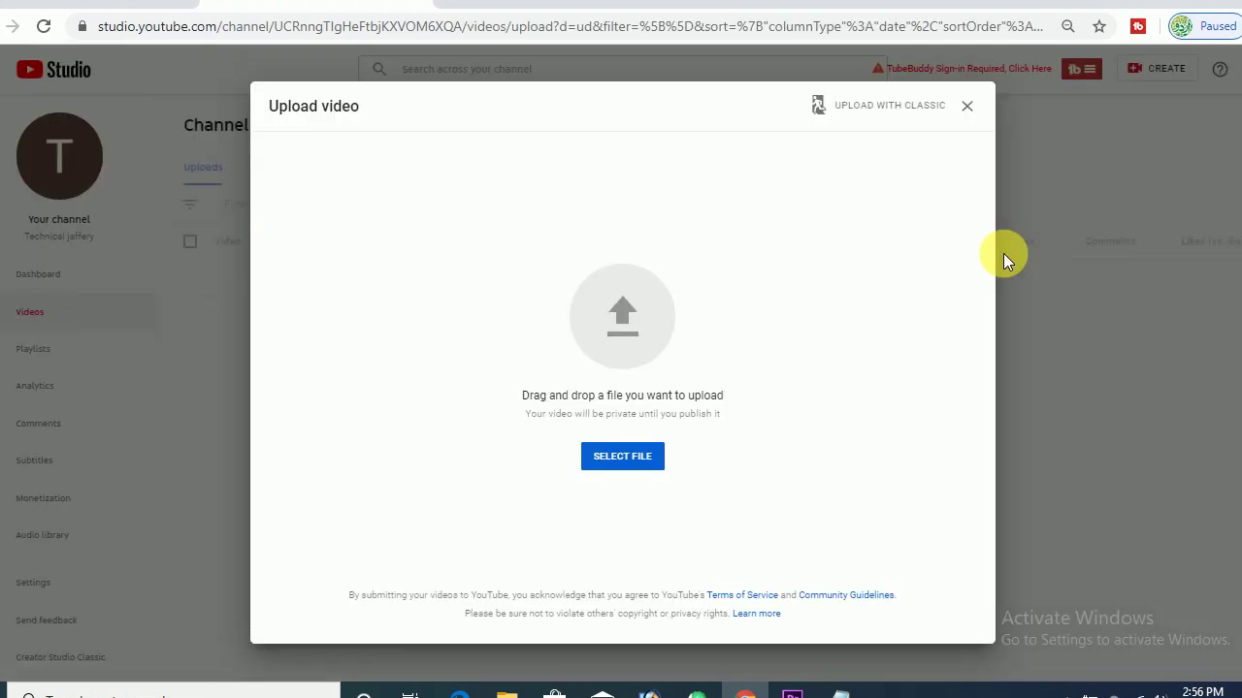
click(643, 456)
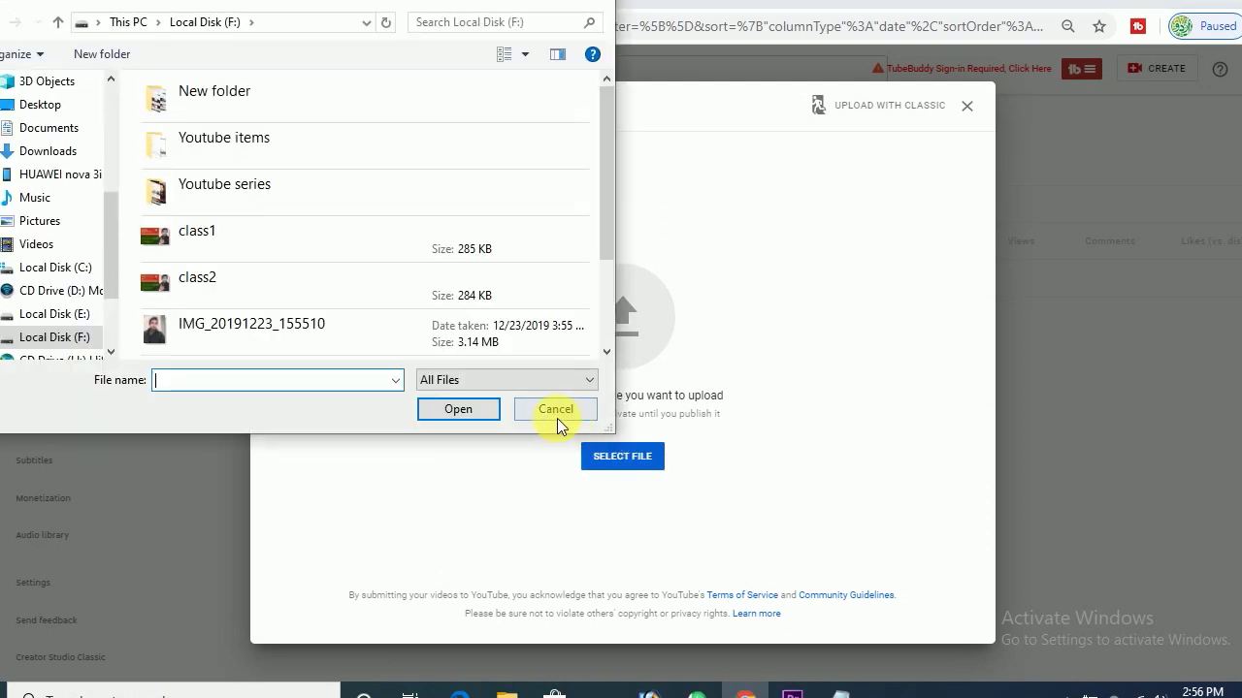
click(542, 412)
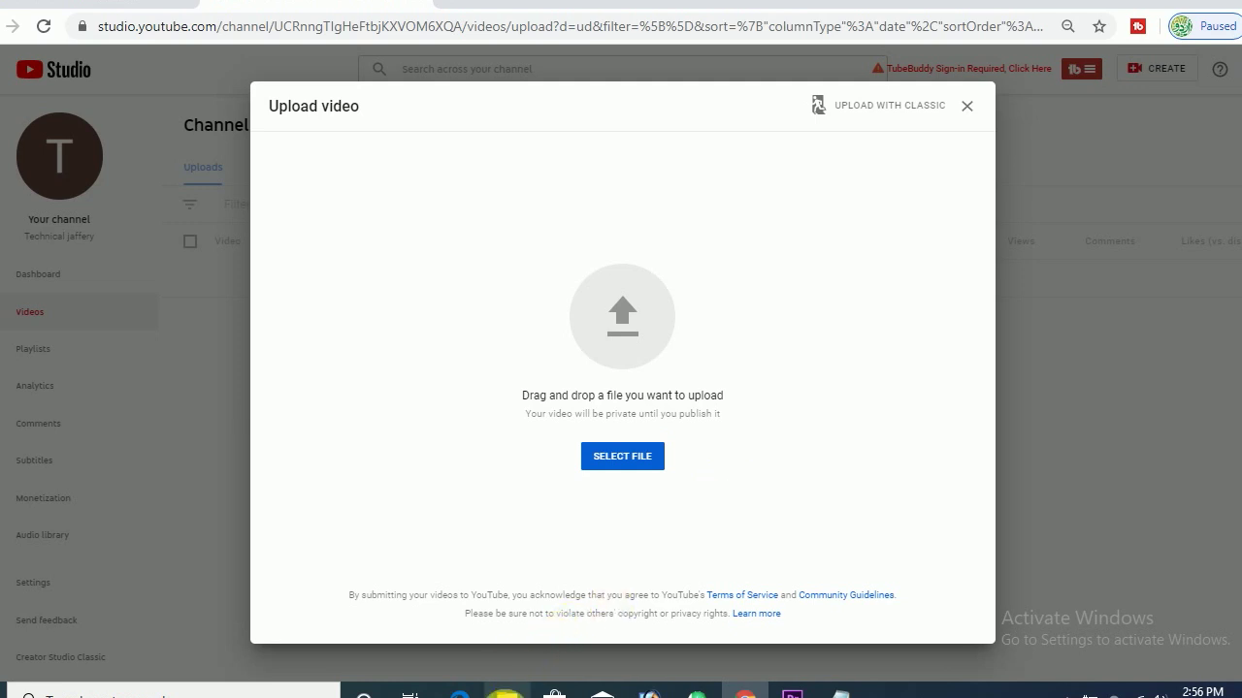
Upload the video 20191213_155544 from the Apowersoft Free Screen Recorder folder in File Explorer into the upload dialog
click(505, 694)
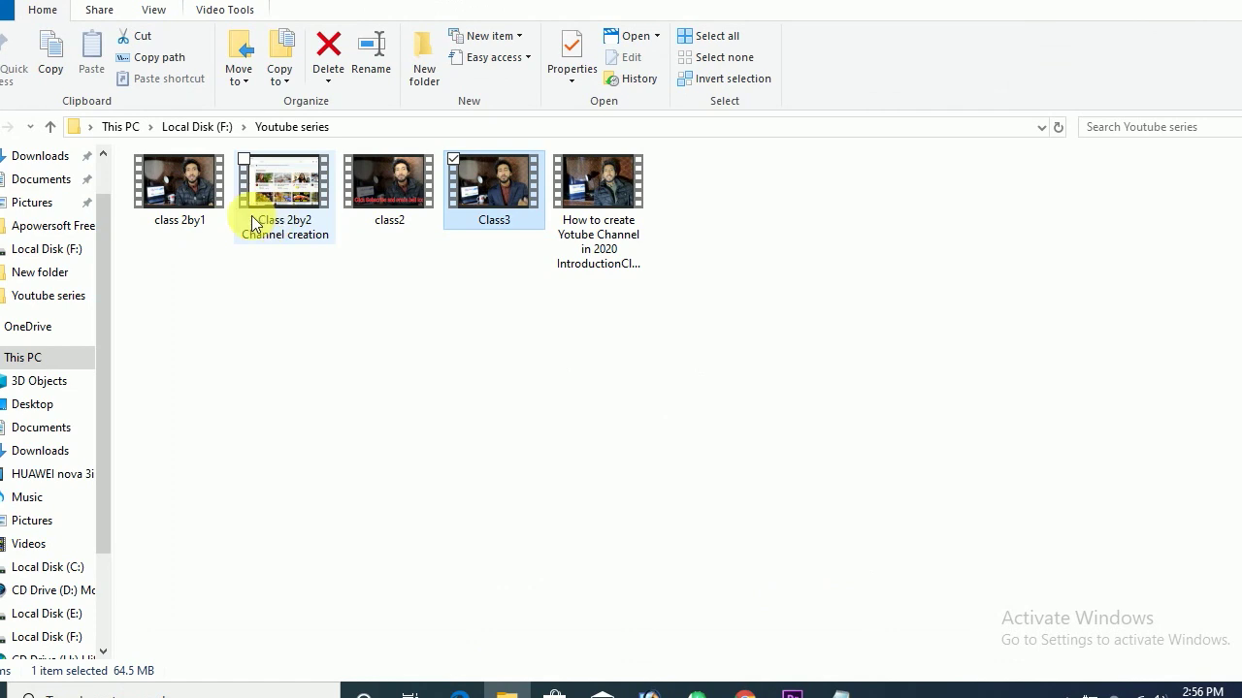
click(56, 225)
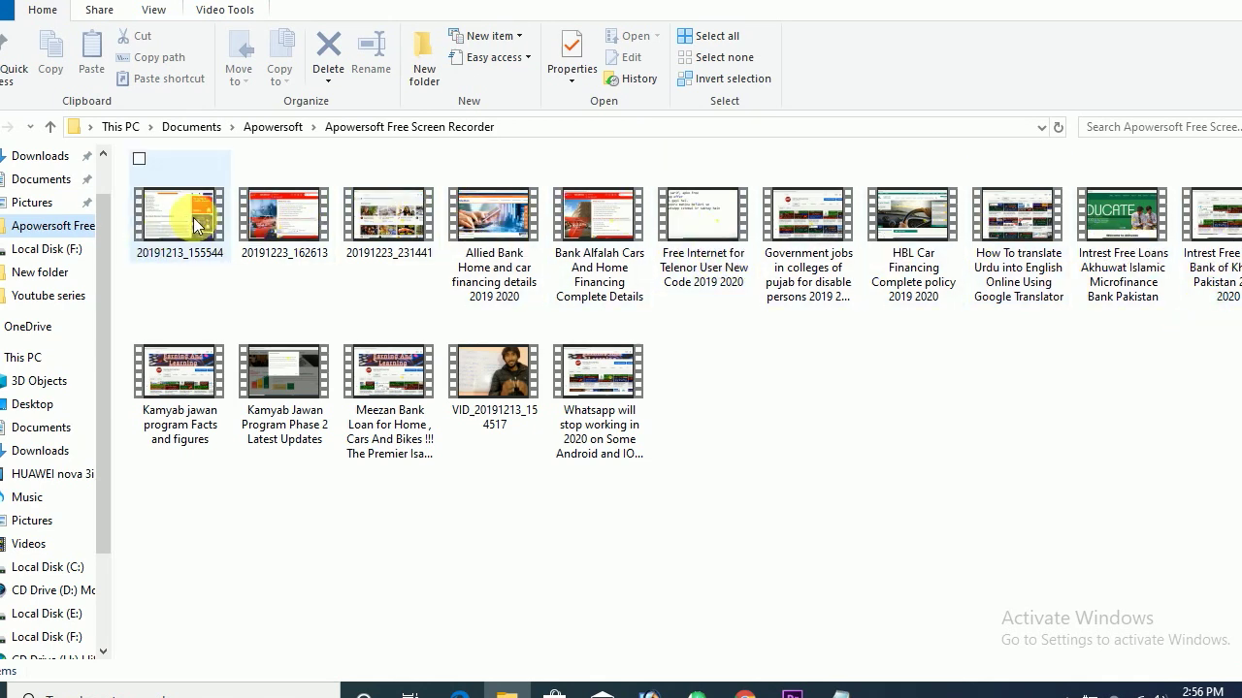
drag(197, 220, 627, 346)
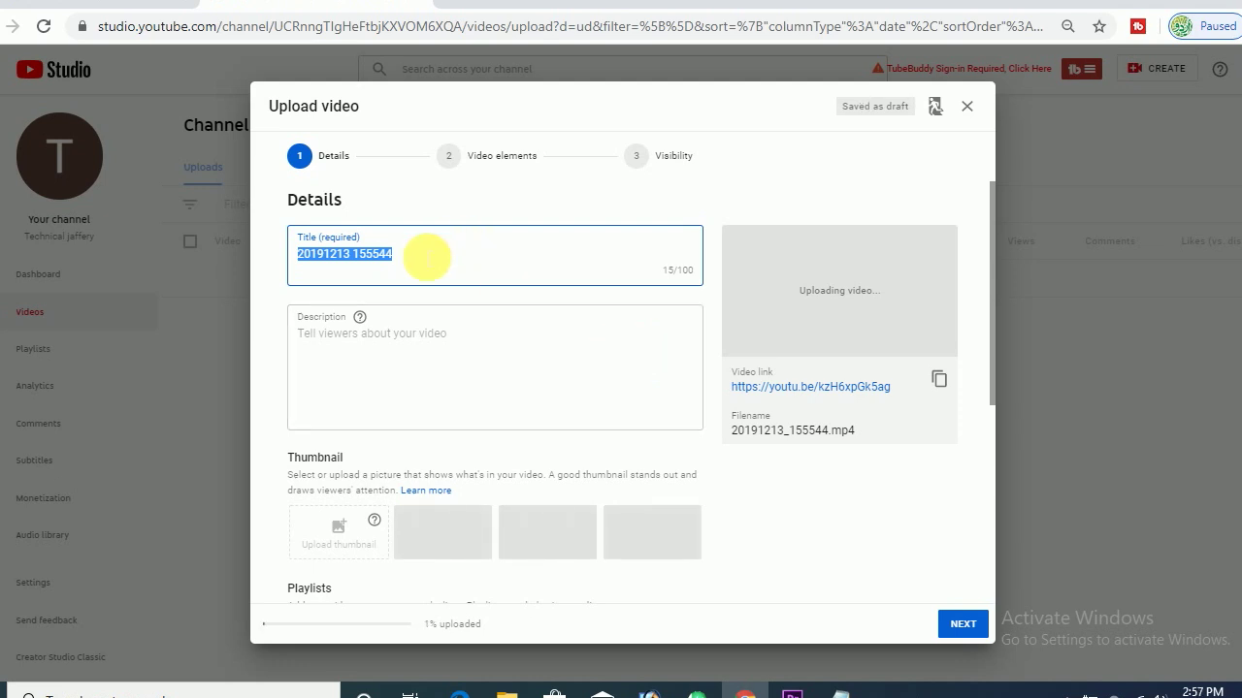
Set the video title to "Interest free loans in Pakistan", replacing the default file-based title
click(511, 693)
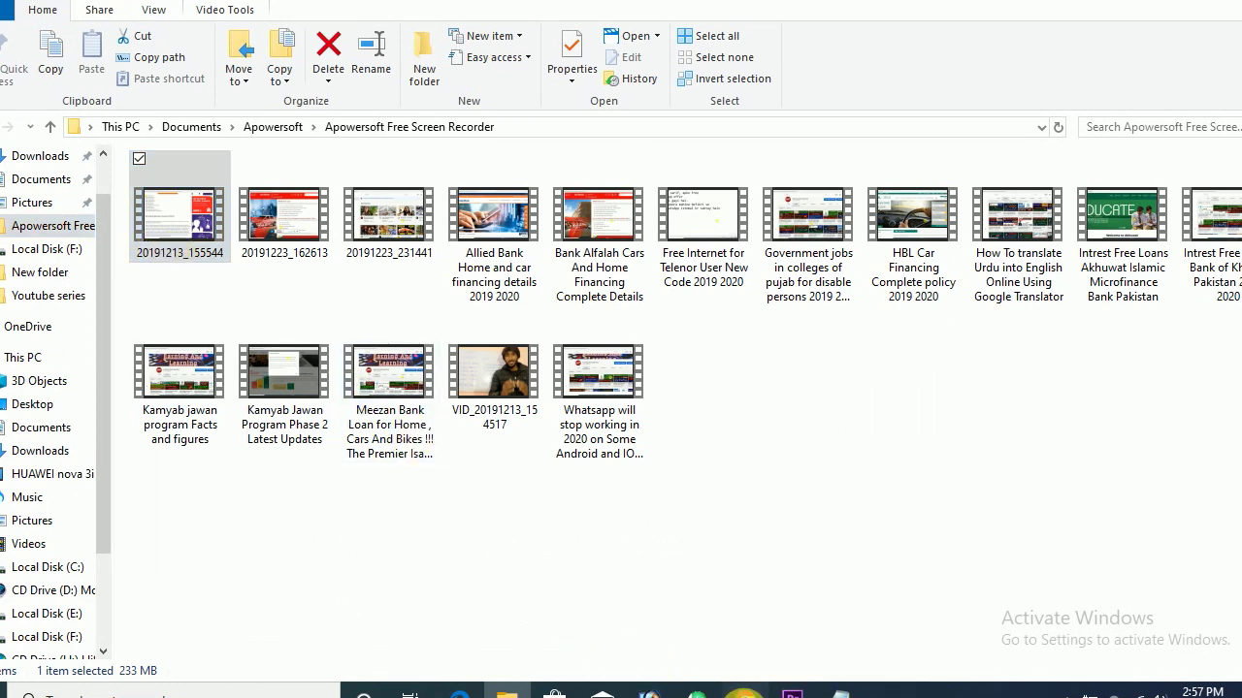
click(744, 694)
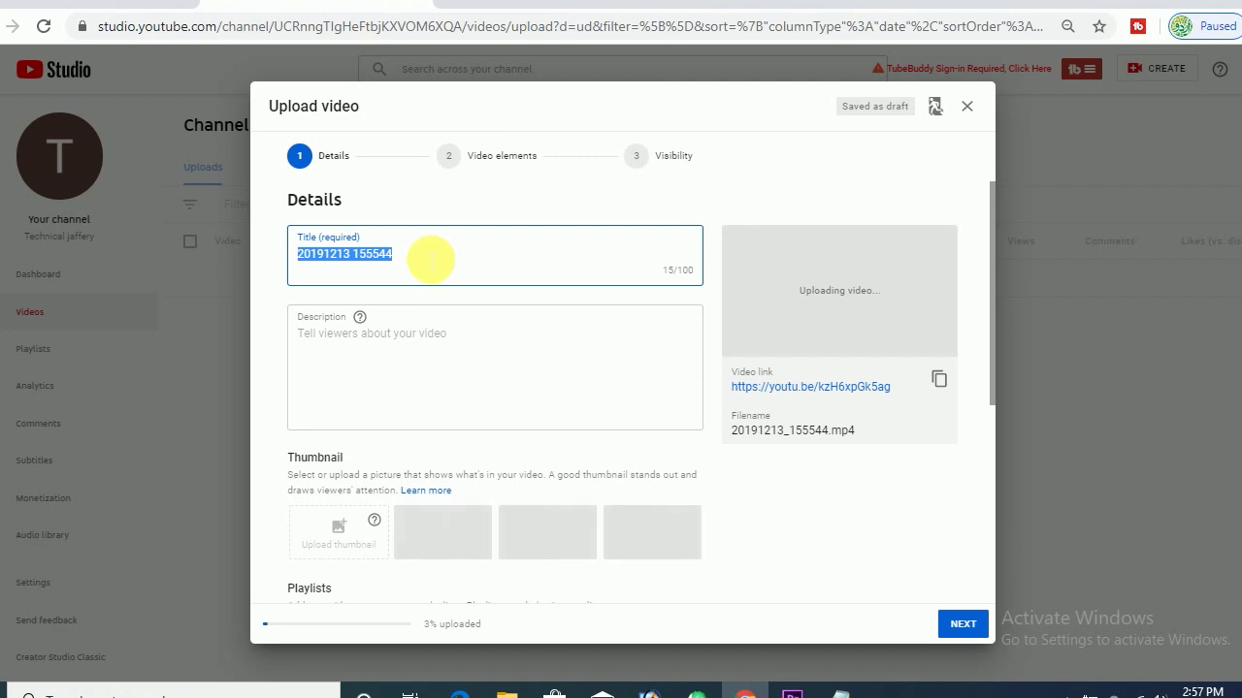
text(In)
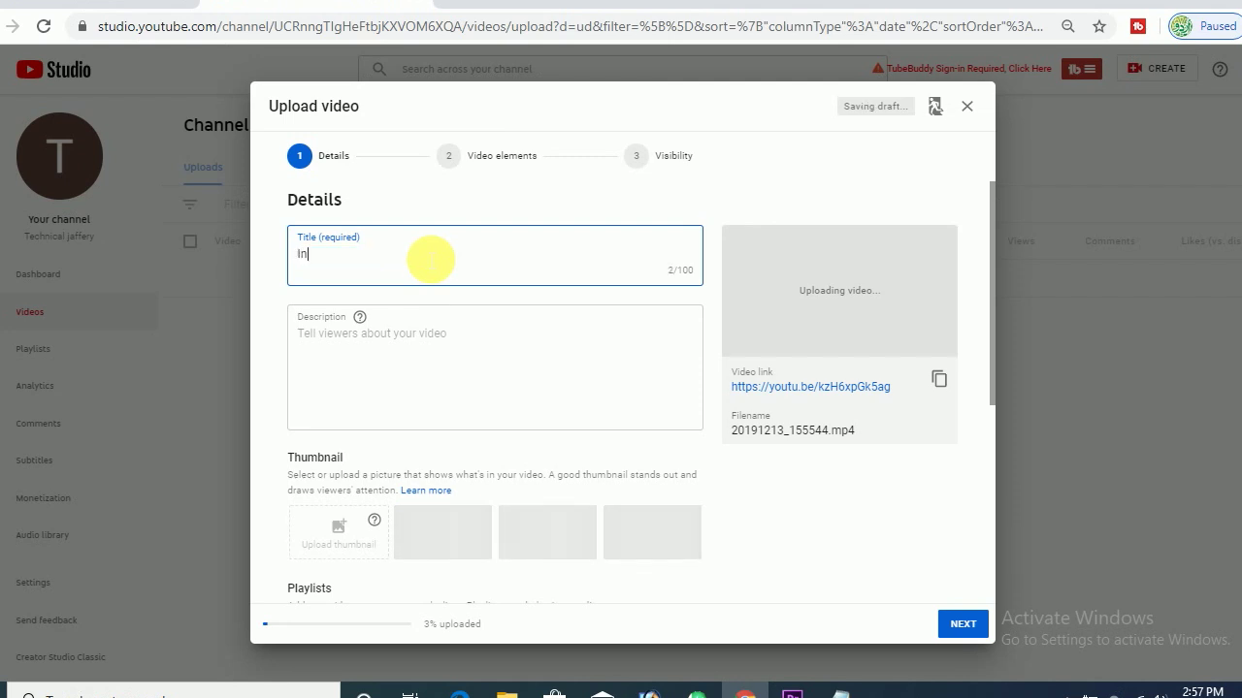
text(terest)
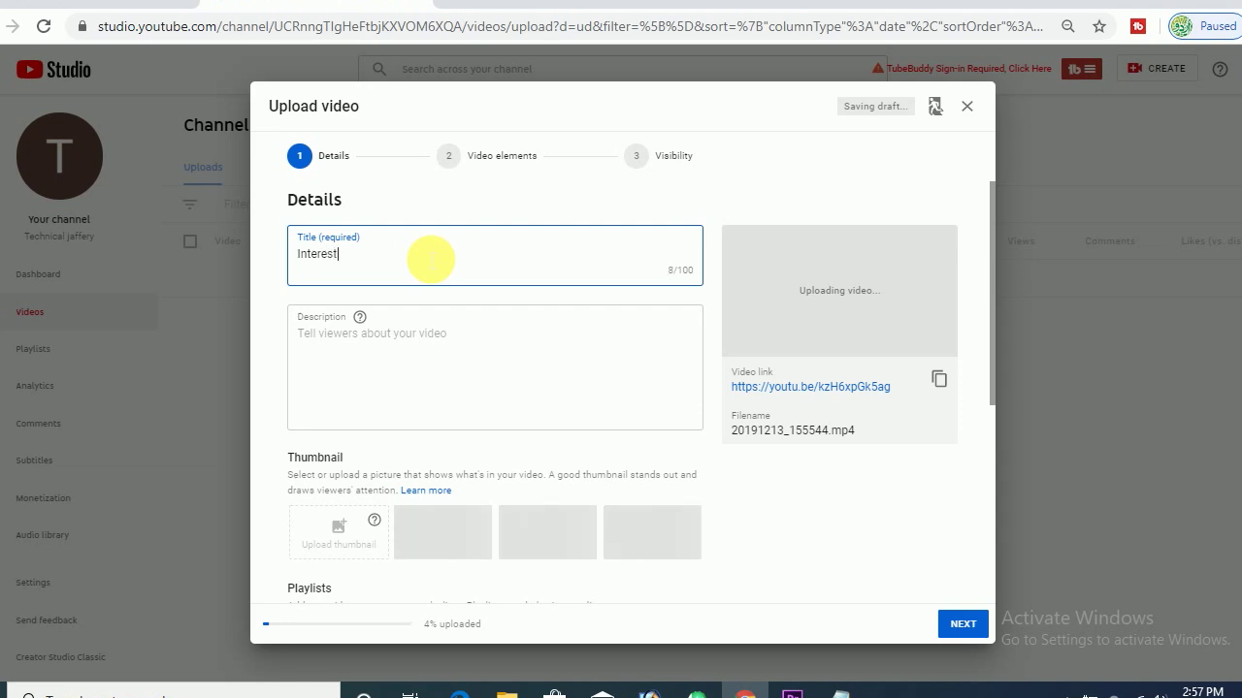
text( free loans in Pakistan)
Enter the video description "in this video we have discussed about the loan system in pakistan from bank"
click(453, 339)
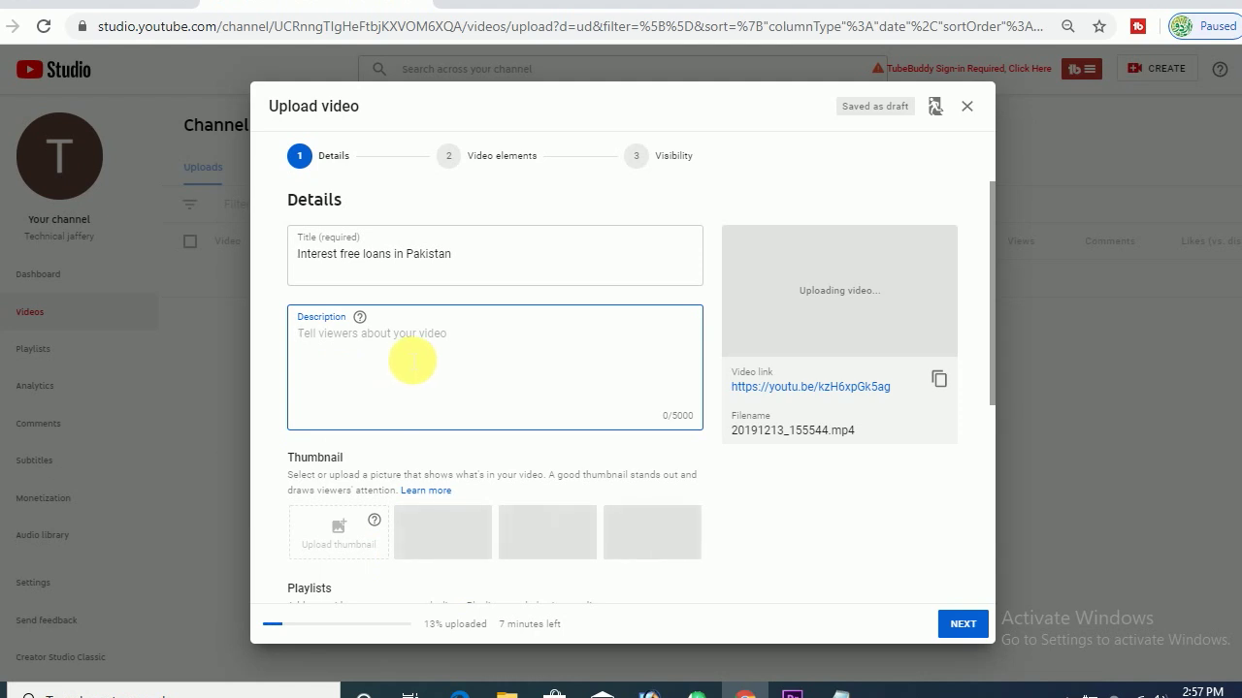
text(in thi)
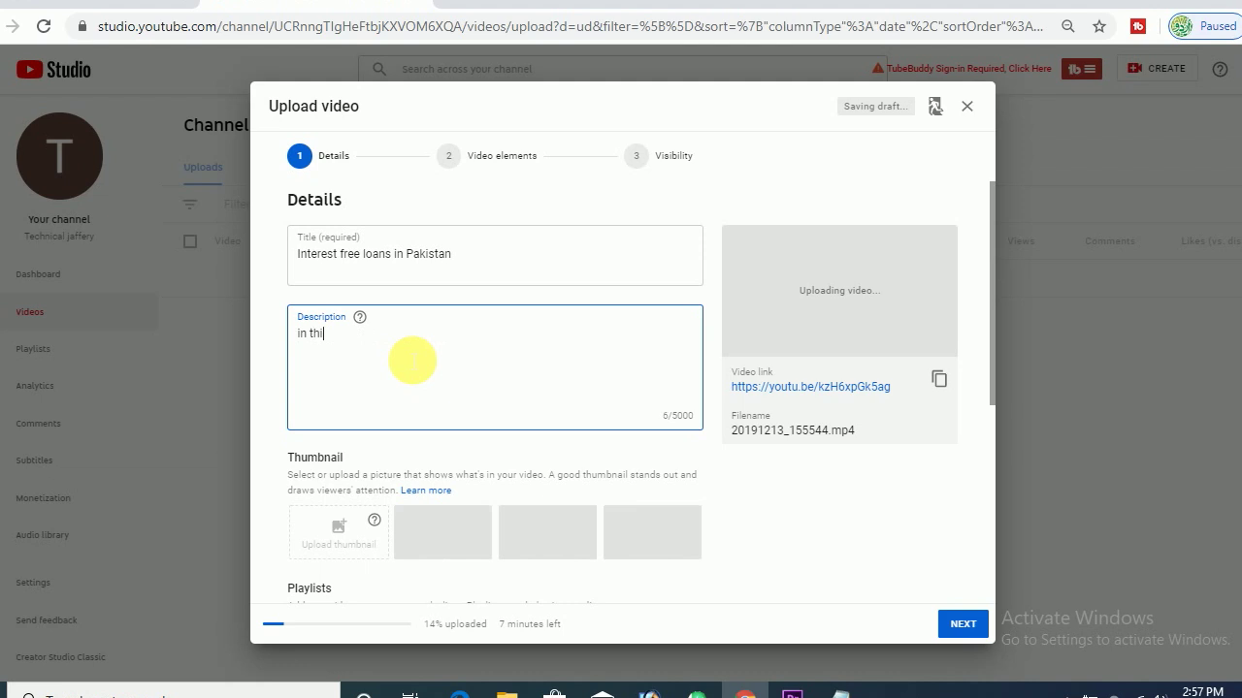
text(s video we have discussed)
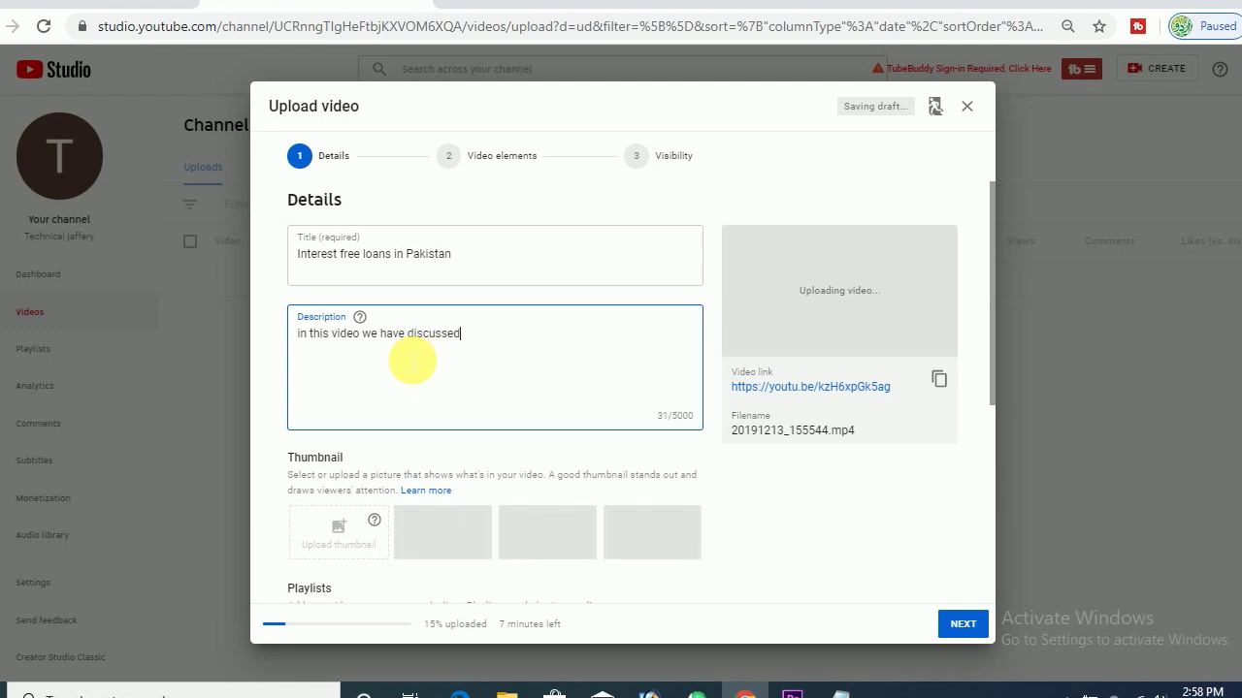
text( about the loan system in pak)
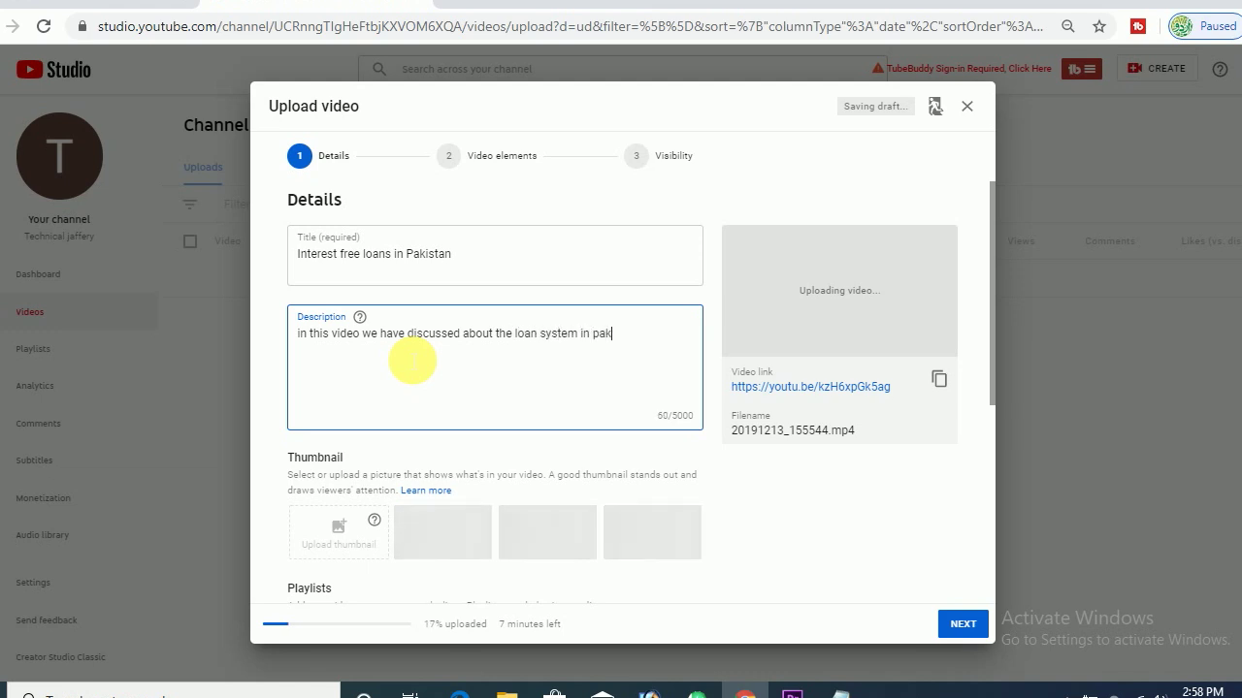
text(istan from)
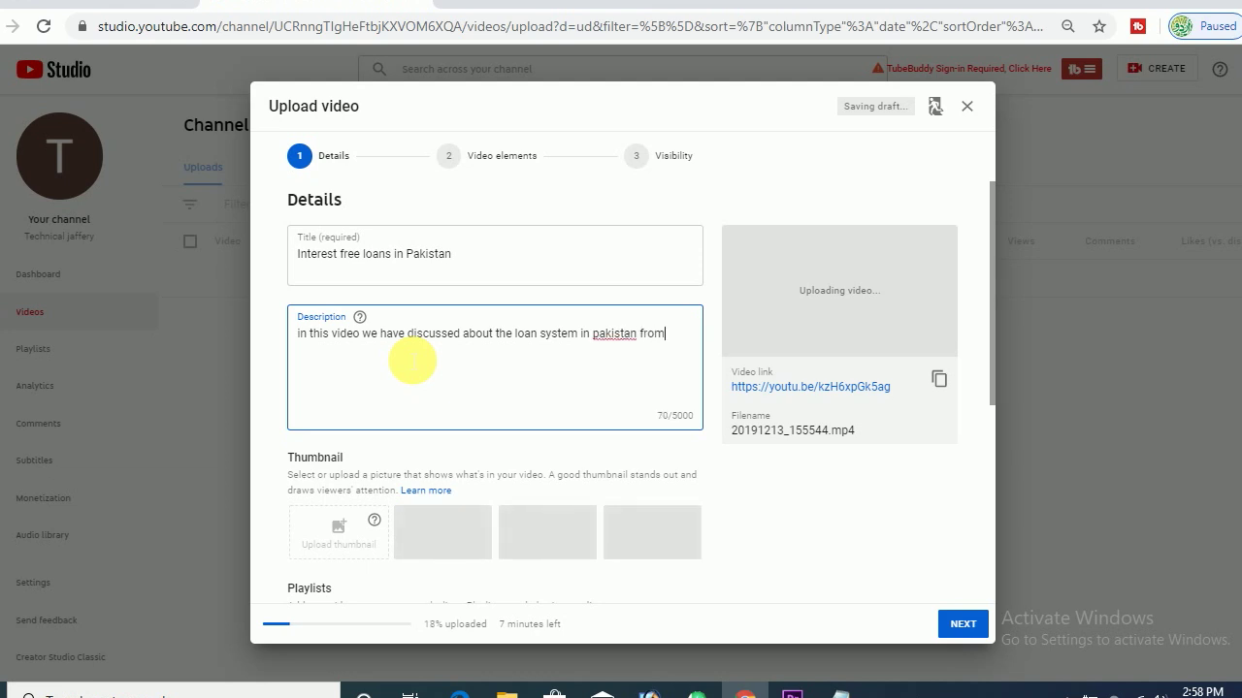
text( bank)
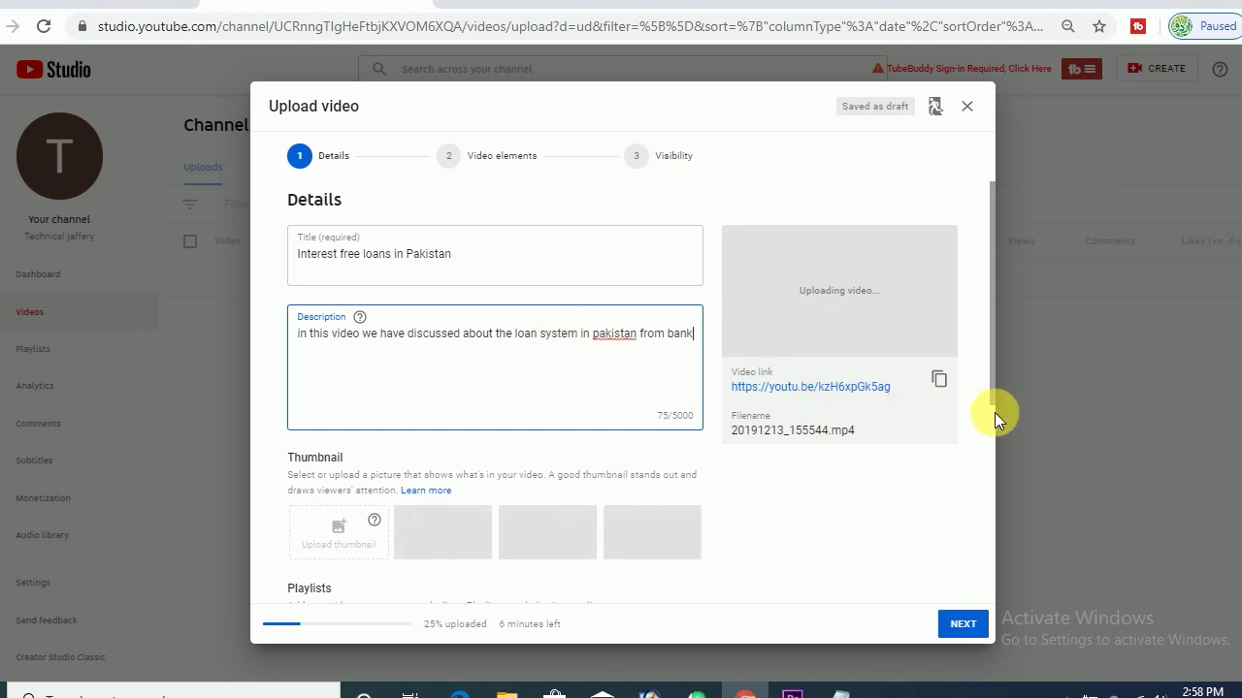
Expand the additional video detail options below the audience setting and bring up the tags section
drag(991, 392, 1007, 591)
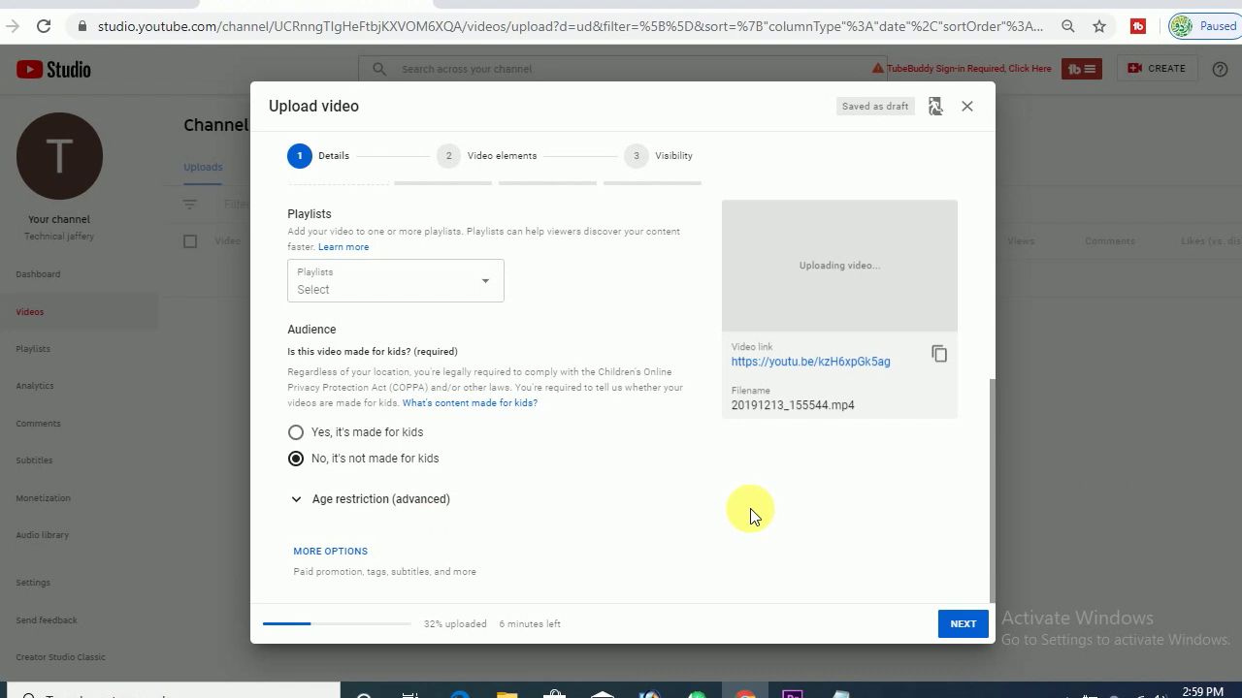
drag(992, 496, 993, 582)
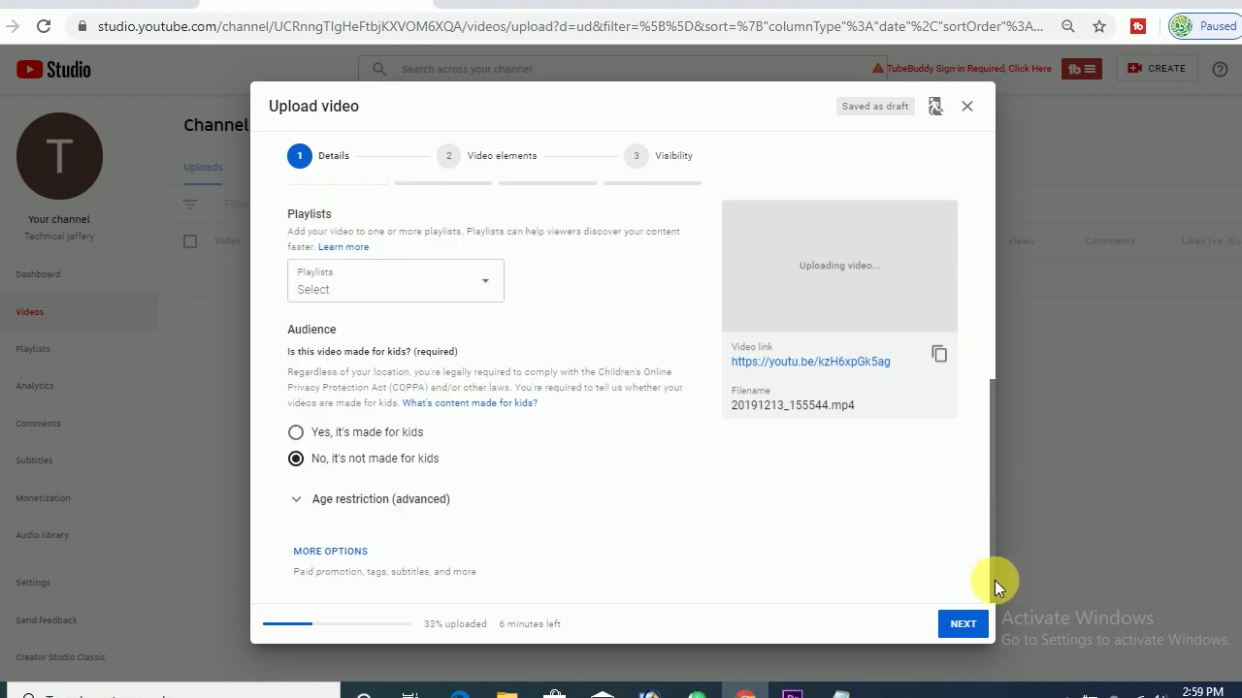
drag(352, 552, 294, 553)
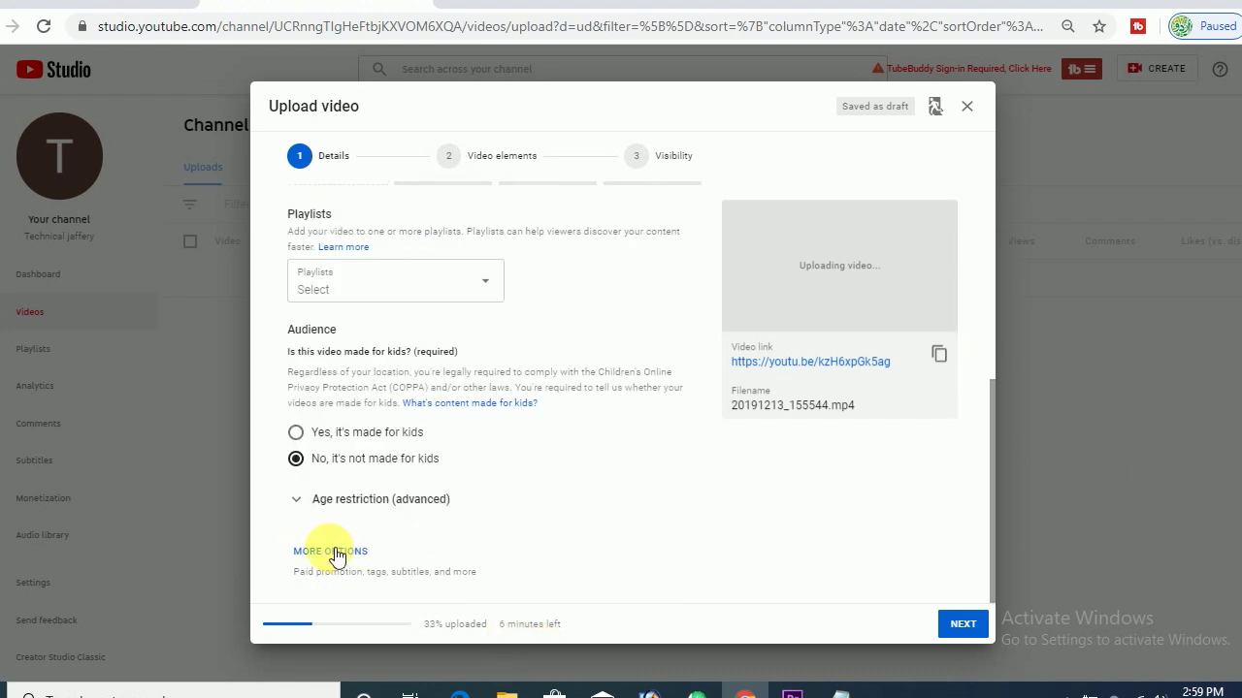
click(329, 550)
drag(991, 343, 1007, 440)
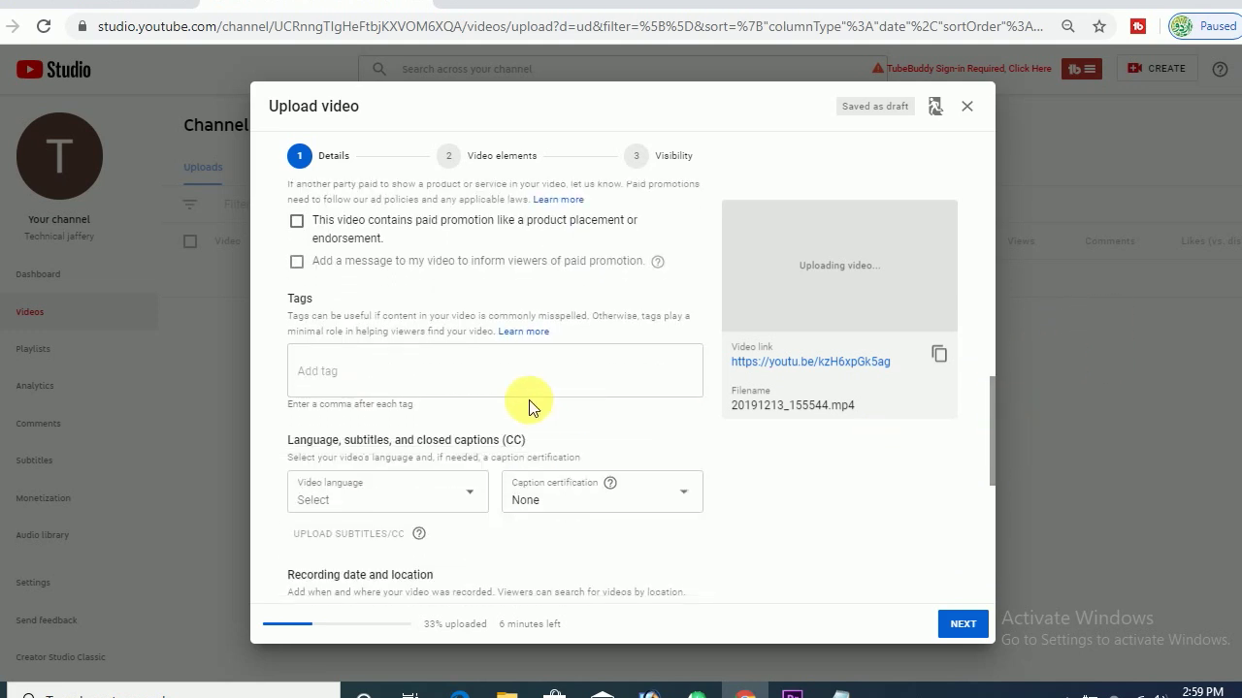
Switch to the Notepad keyword list and copy the four entries from "allied bank schemes" through "meezan bank advance salary loan"
click(471, 386)
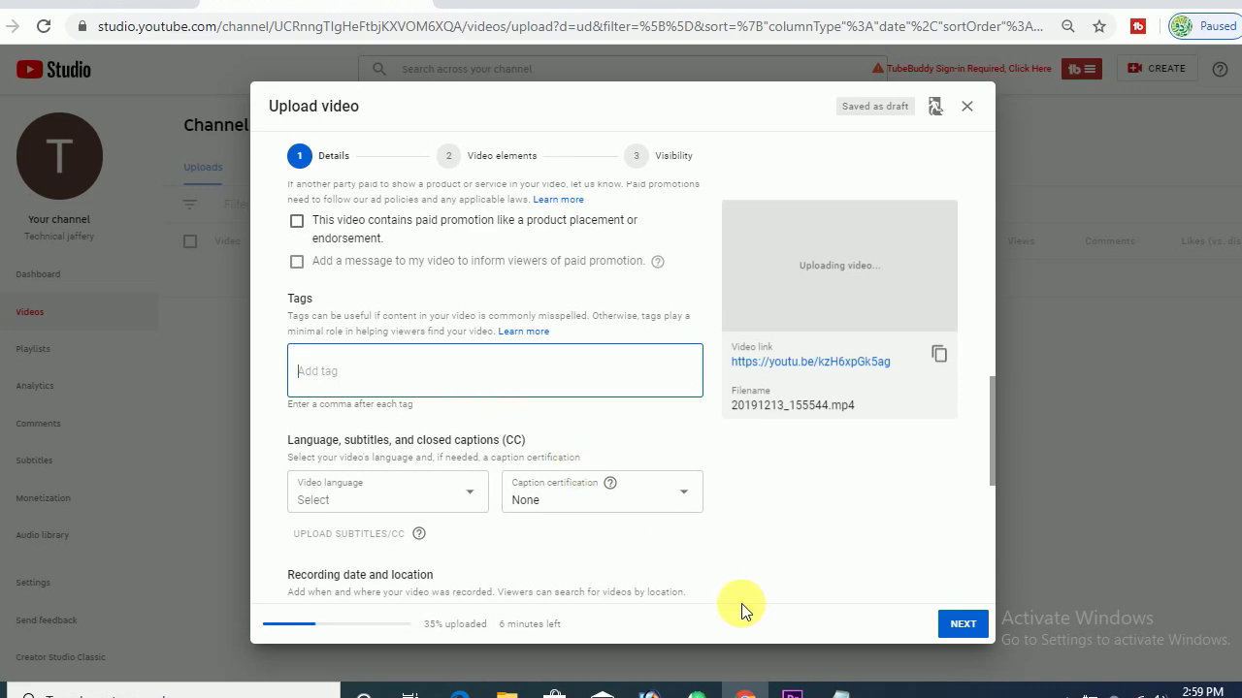
click(840, 691)
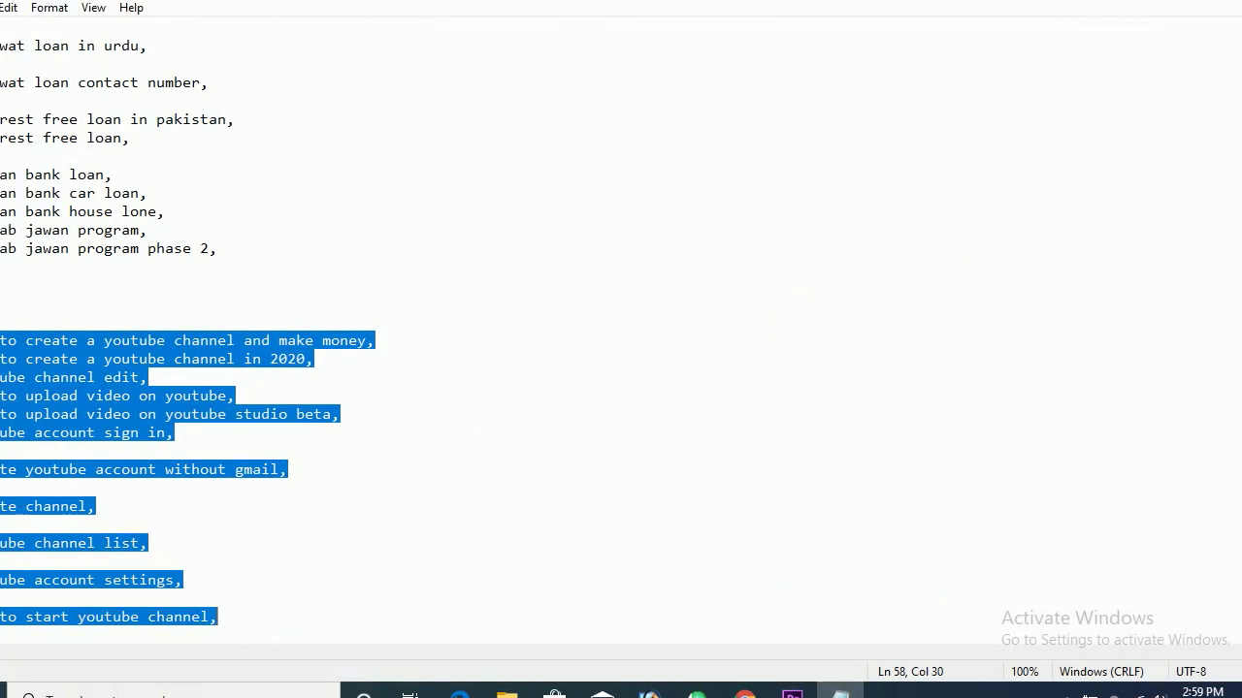
scroll(369, 165, up, 7)
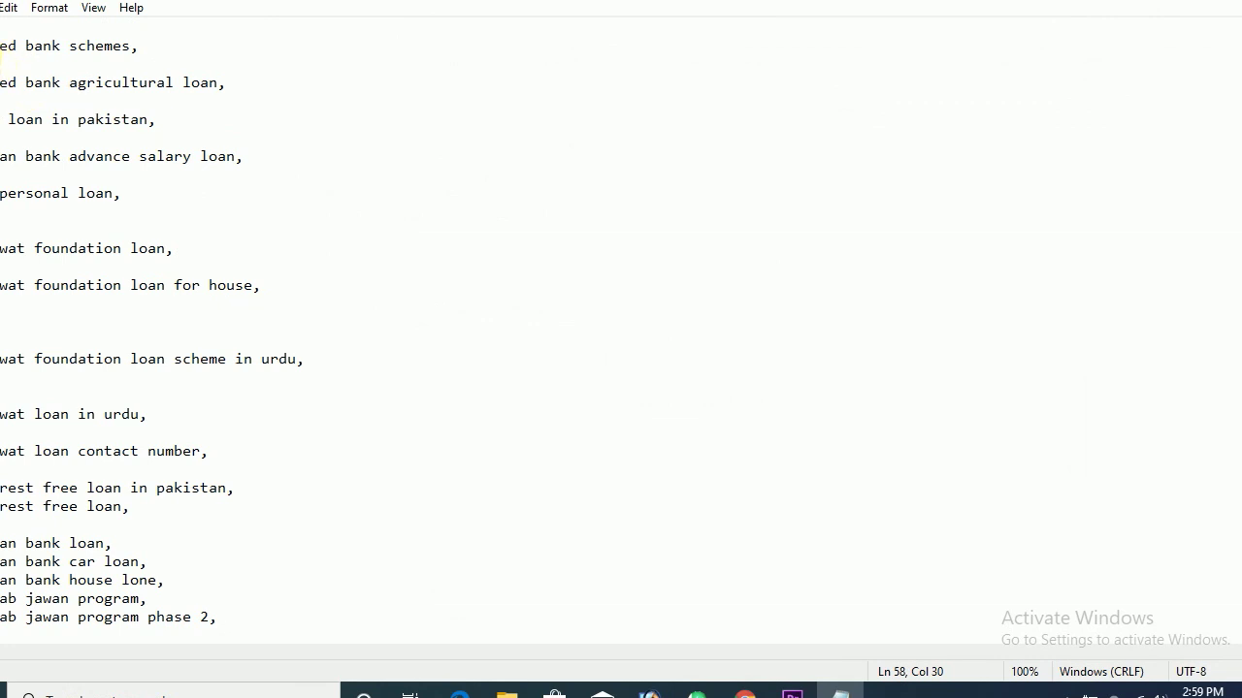
drag(0, 45, 252, 174)
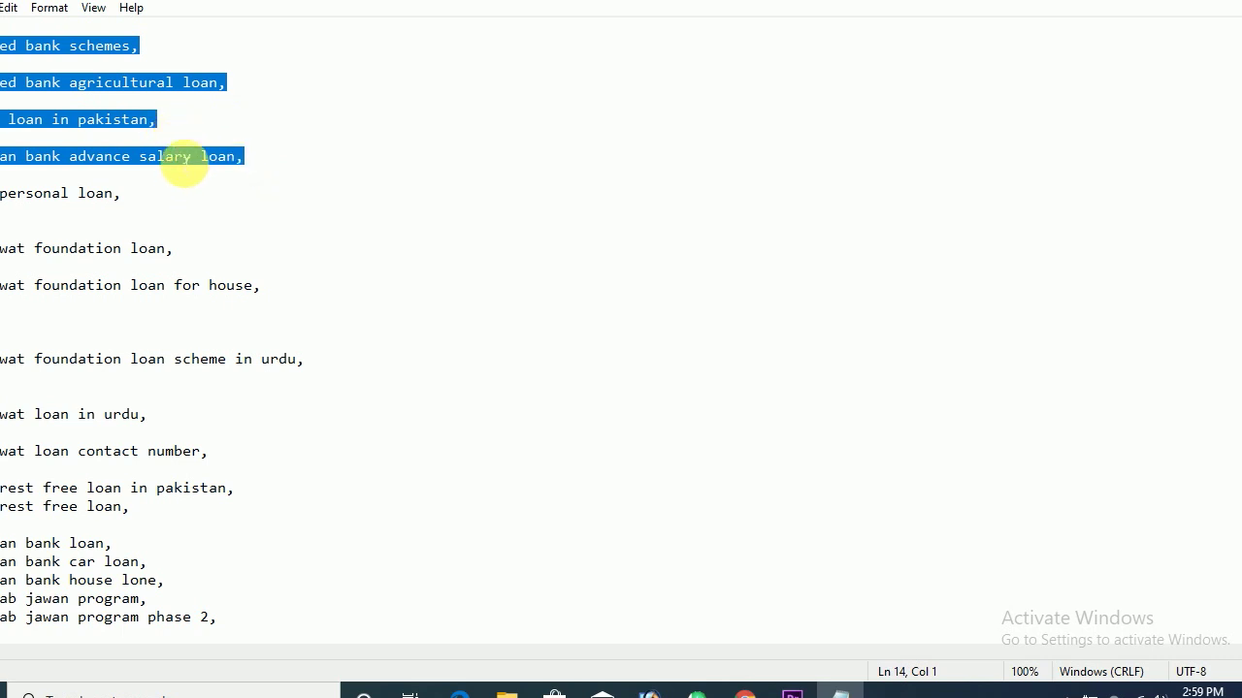
right_click(185, 165)
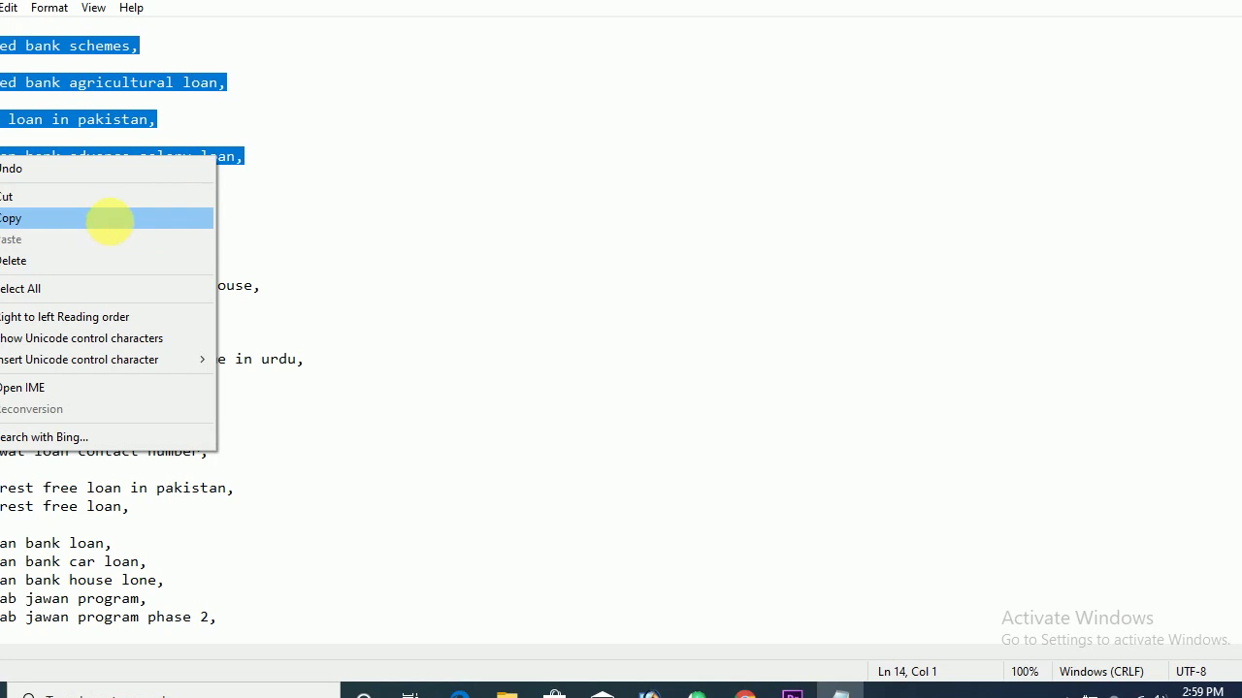
click(111, 216)
Back in the upload dialog, add the tags allied bank schemes, allied bank agricultural loan, fast loan in pakistan and meezan bank advance salary loan
click(745, 695)
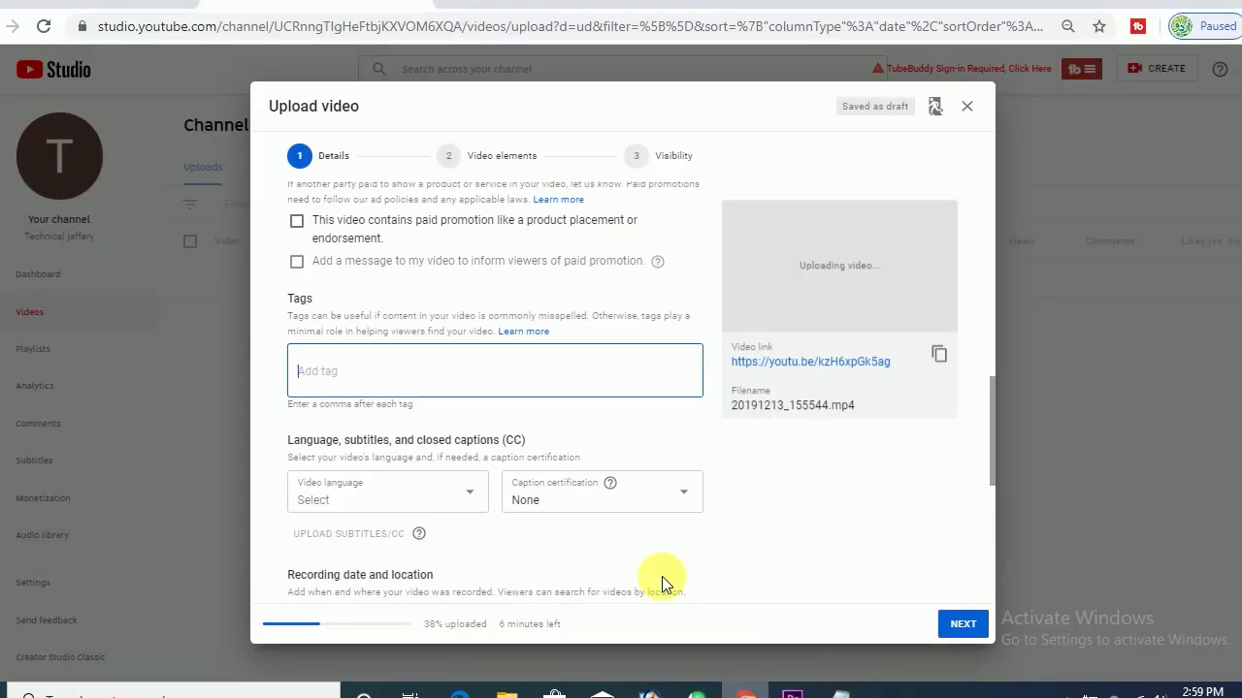
click(475, 383)
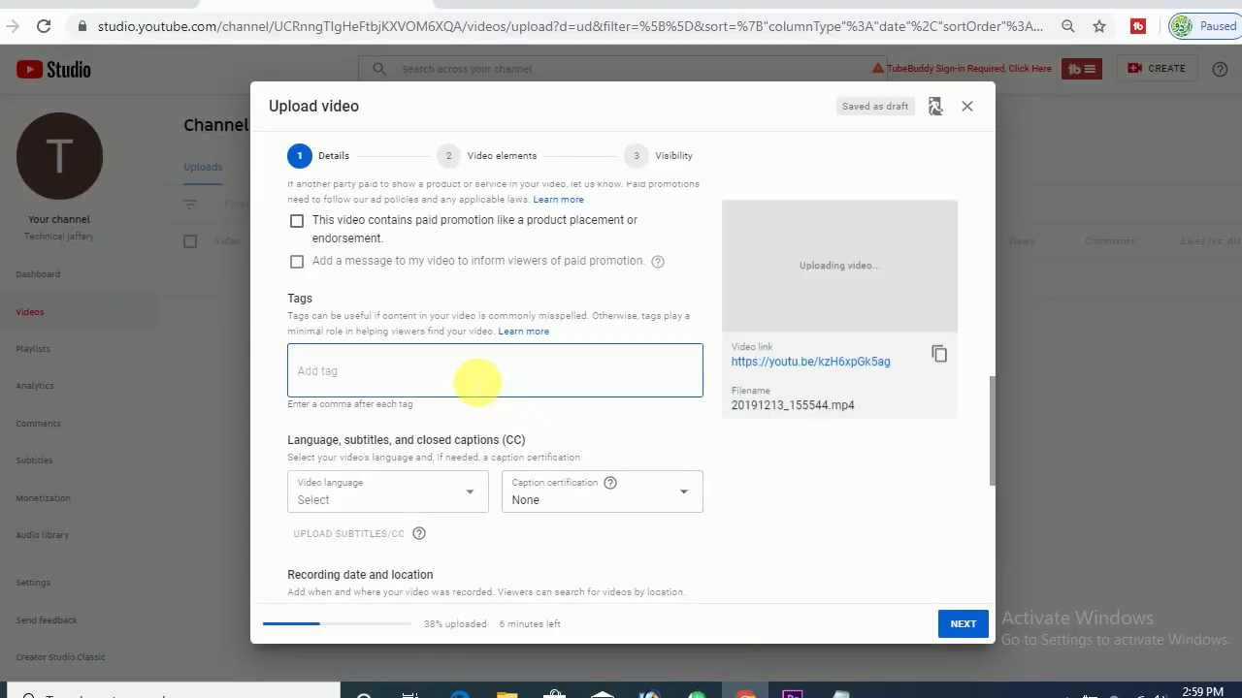
text(allied bank schemes, allied bank agricultural loan, fast loan in pakistan, meezan bank advance salary loan)
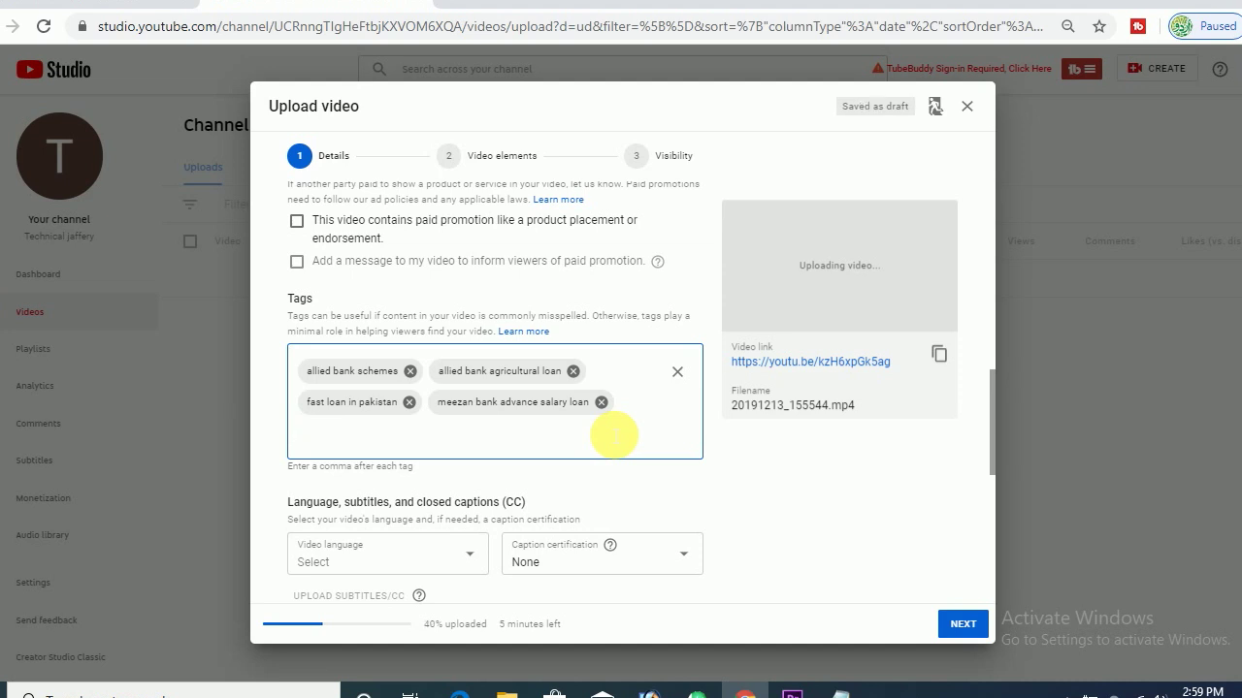
Look through the available video languages as far as Urdu, and dismiss the list without choosing one
click(449, 560)
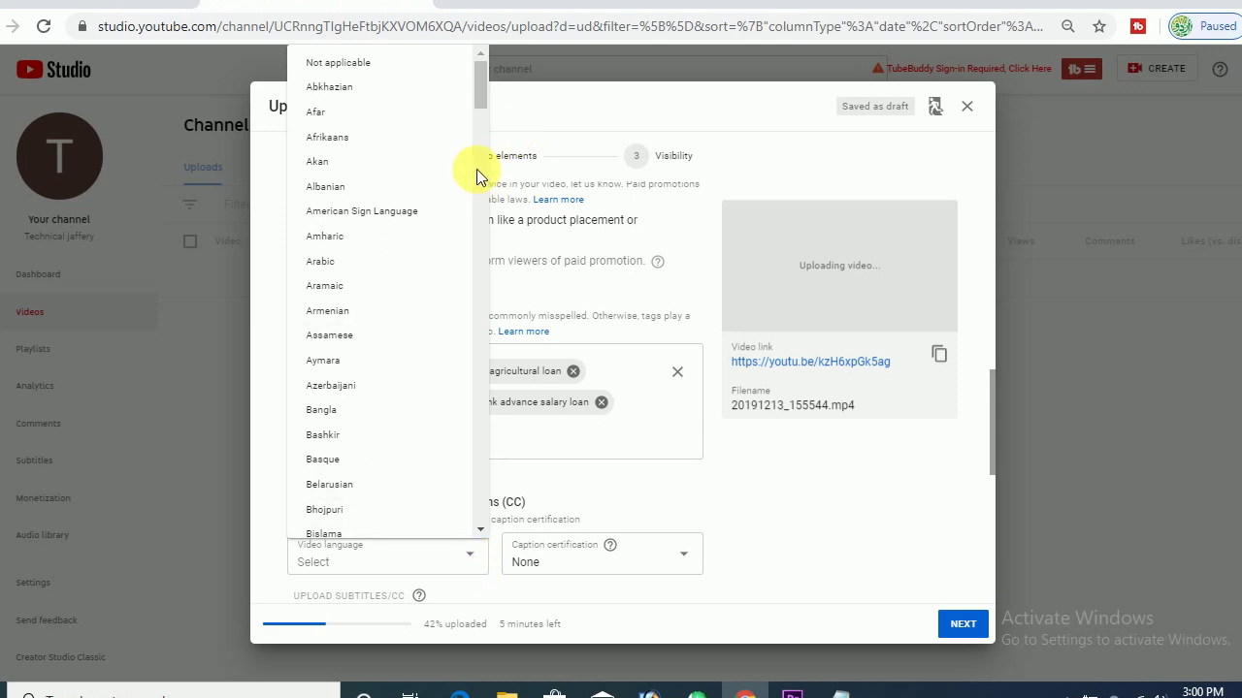
scroll(475, 166, down, 5)
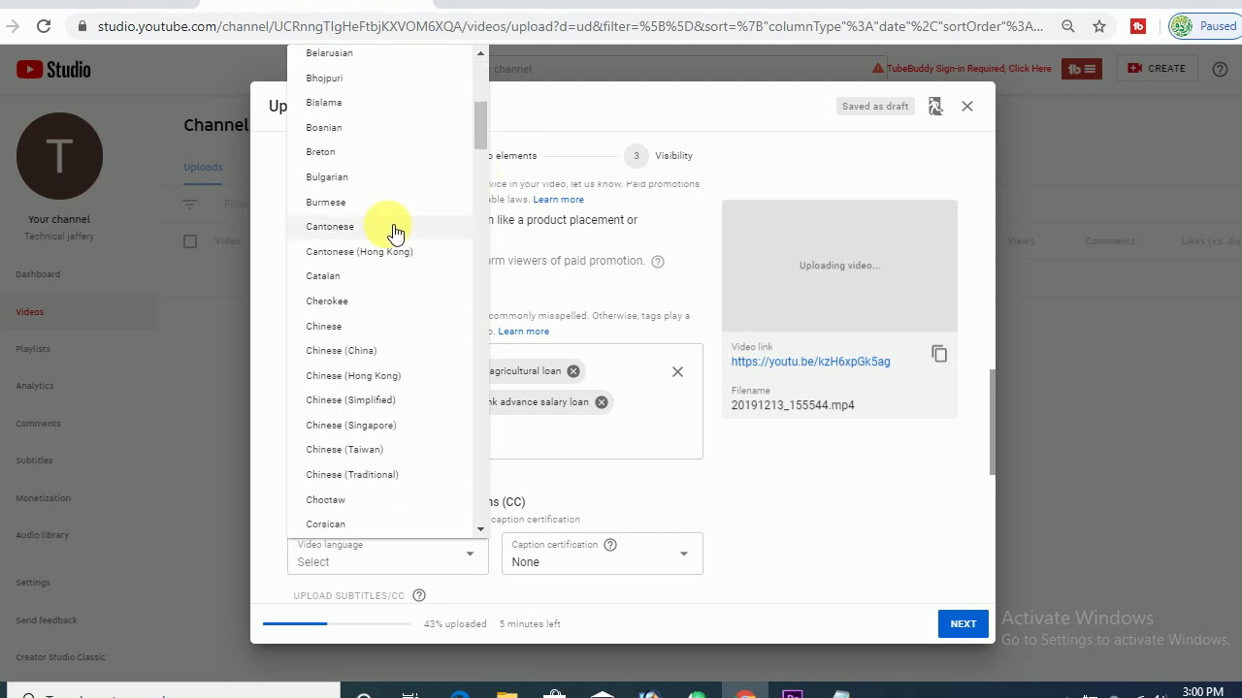
scroll(486, 221, down, 15)
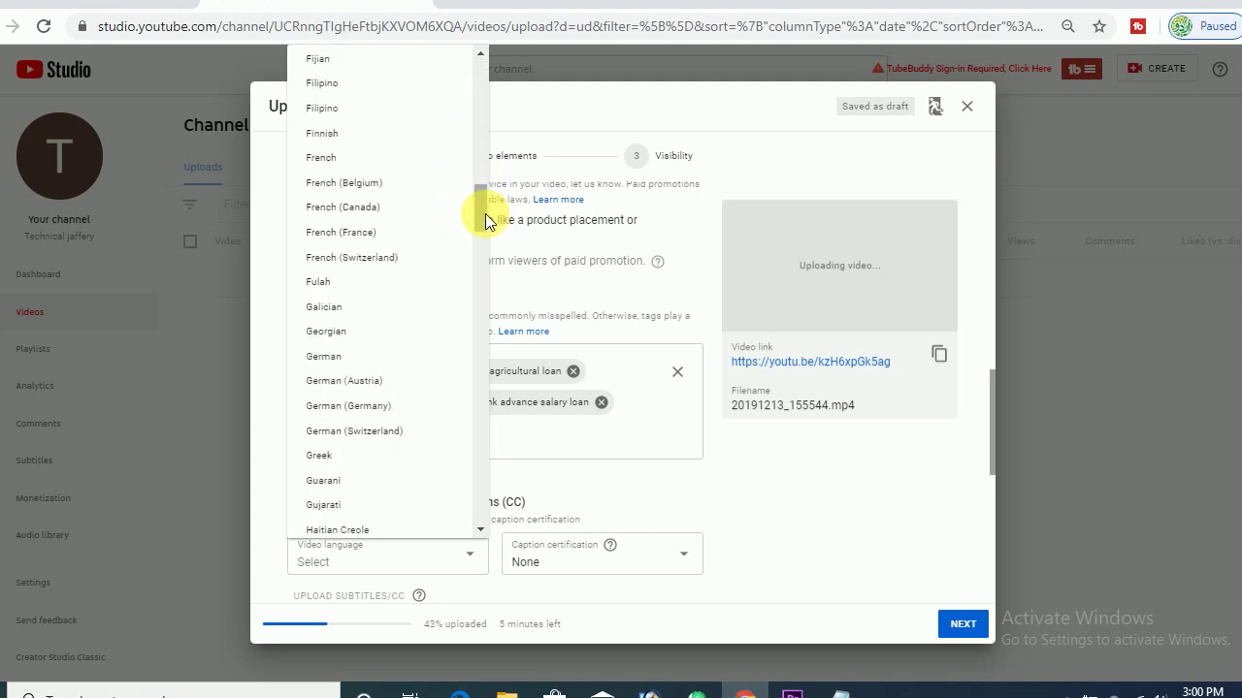
drag(491, 308, 510, 488)
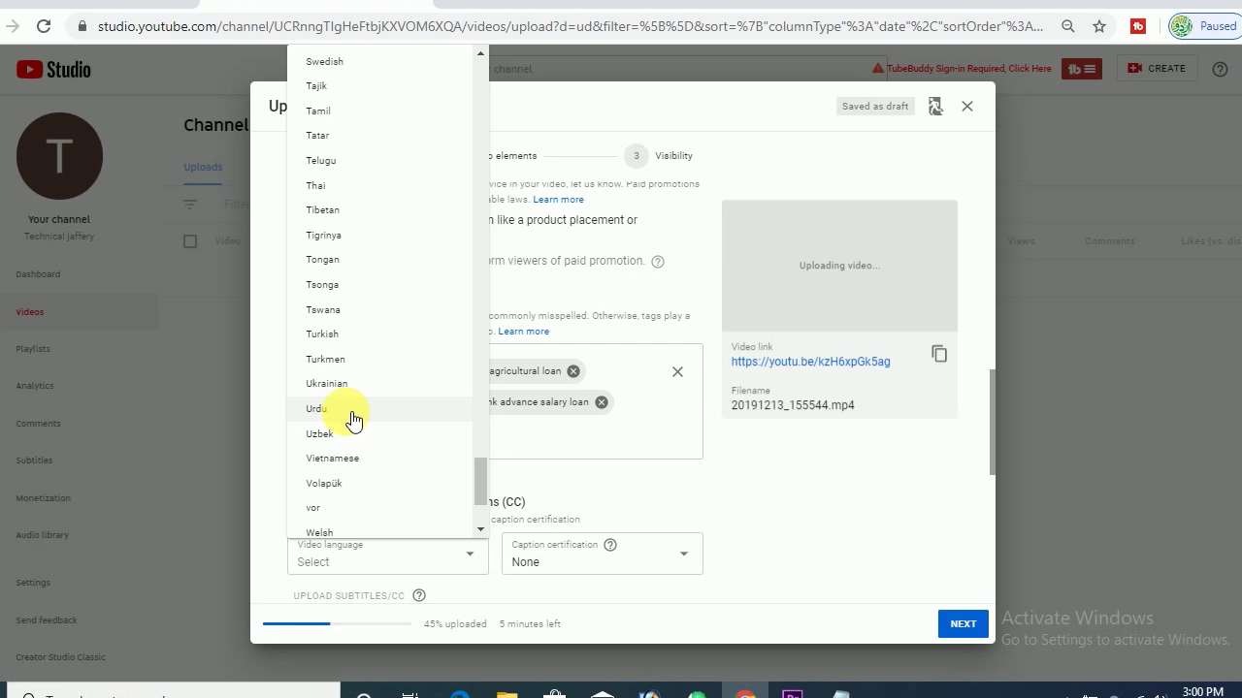
click(676, 487)
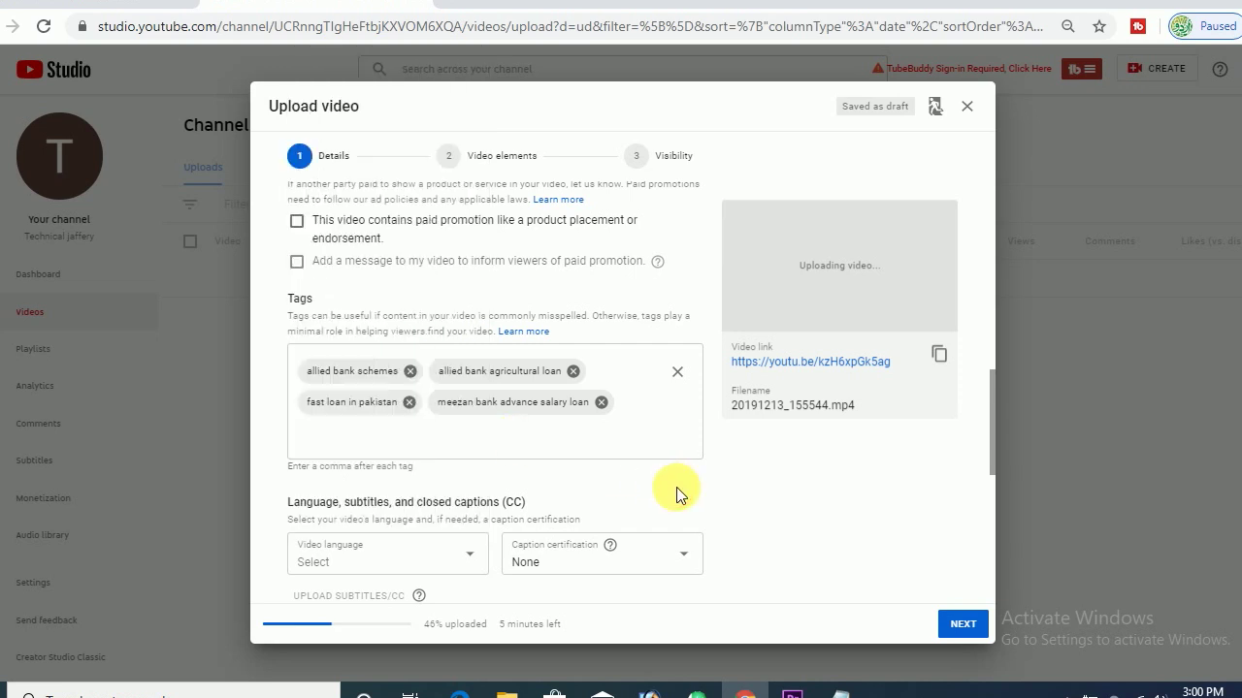
Review the license, category and comment settings in the video details, and bring up the Video elements stage
drag(989, 442, 999, 587)
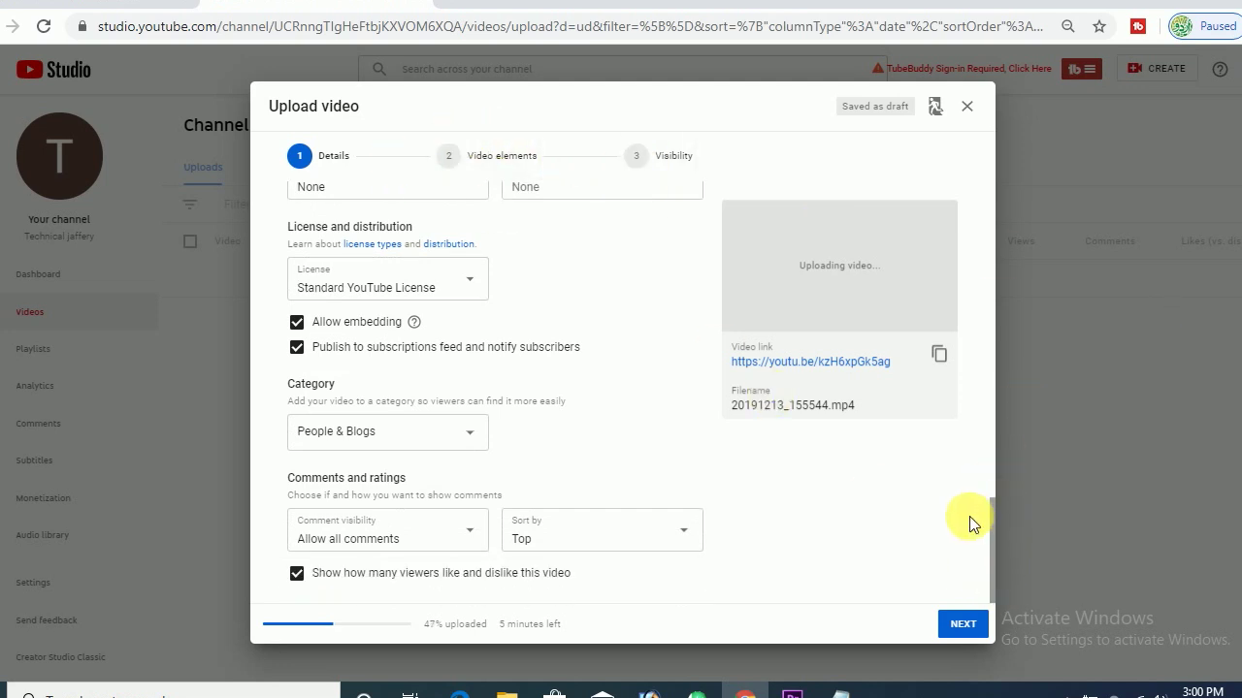
drag(992, 519, 975, 191)
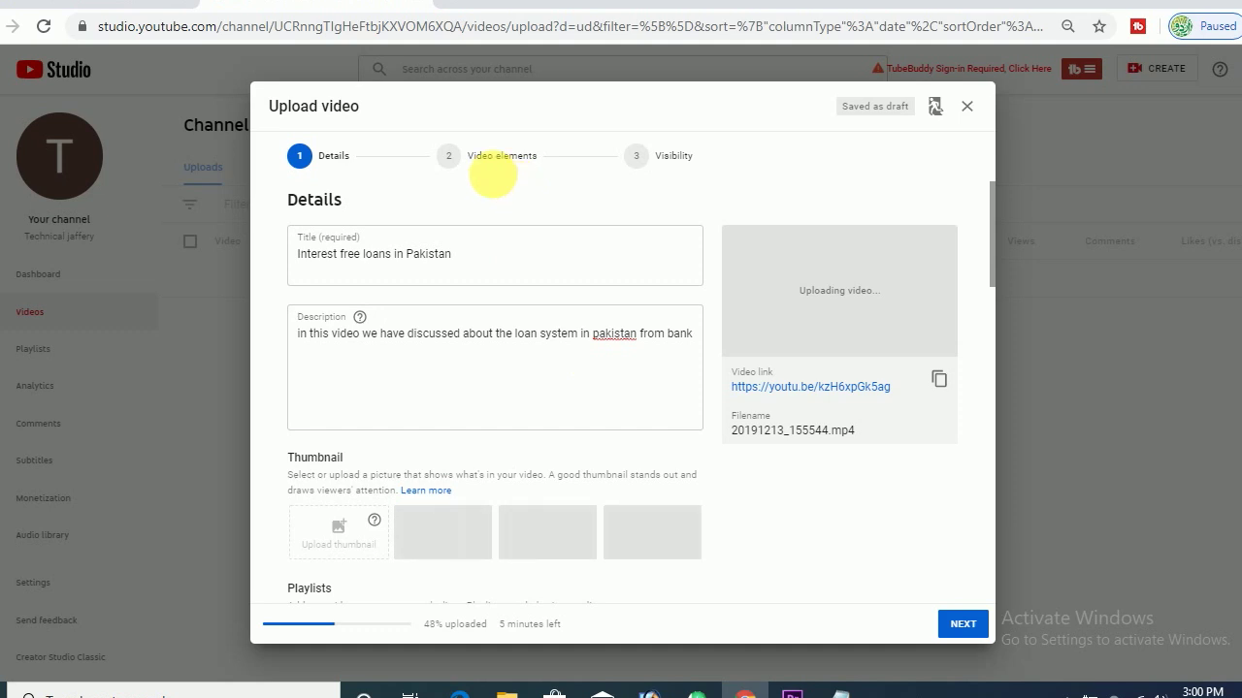
click(494, 161)
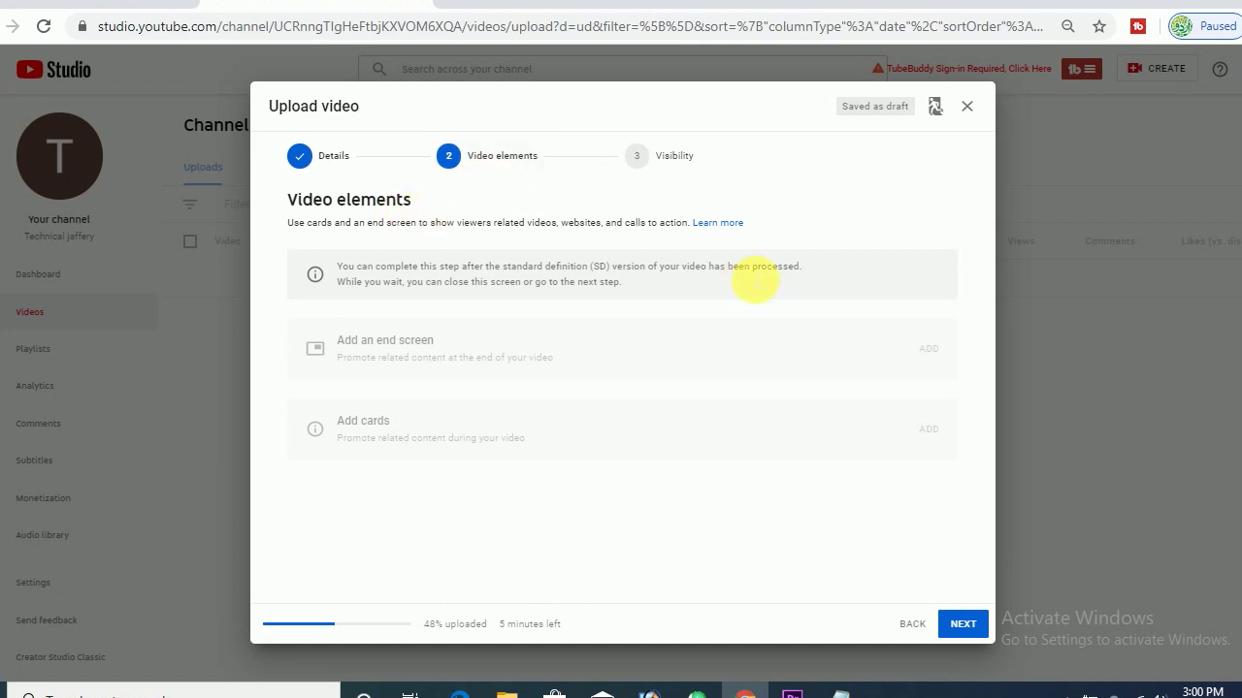
Go to the Visibility stage and set the video to publish now as Public
click(666, 167)
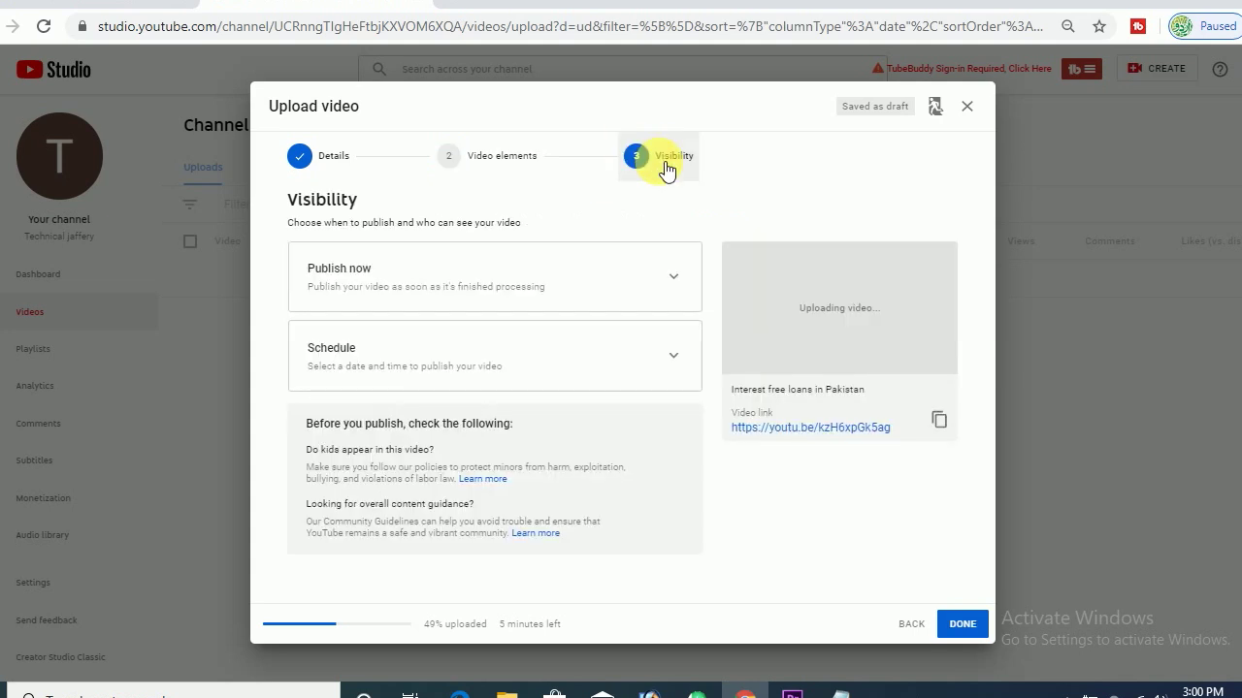
click(674, 279)
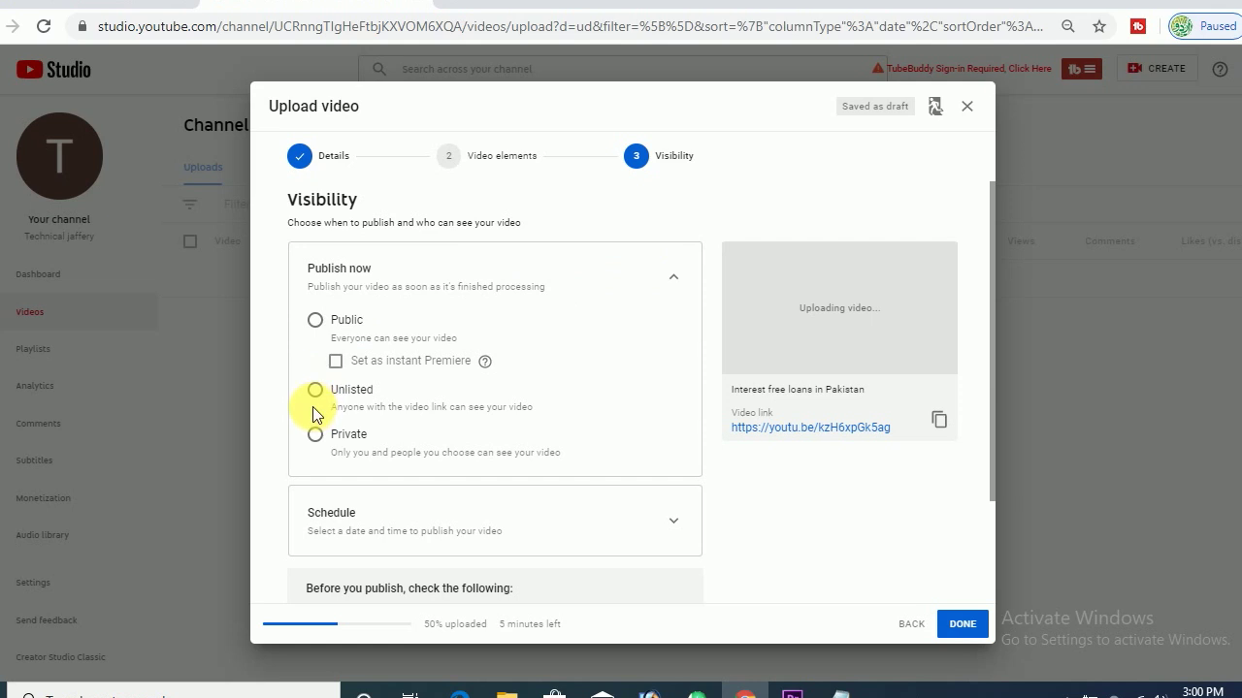
click(317, 321)
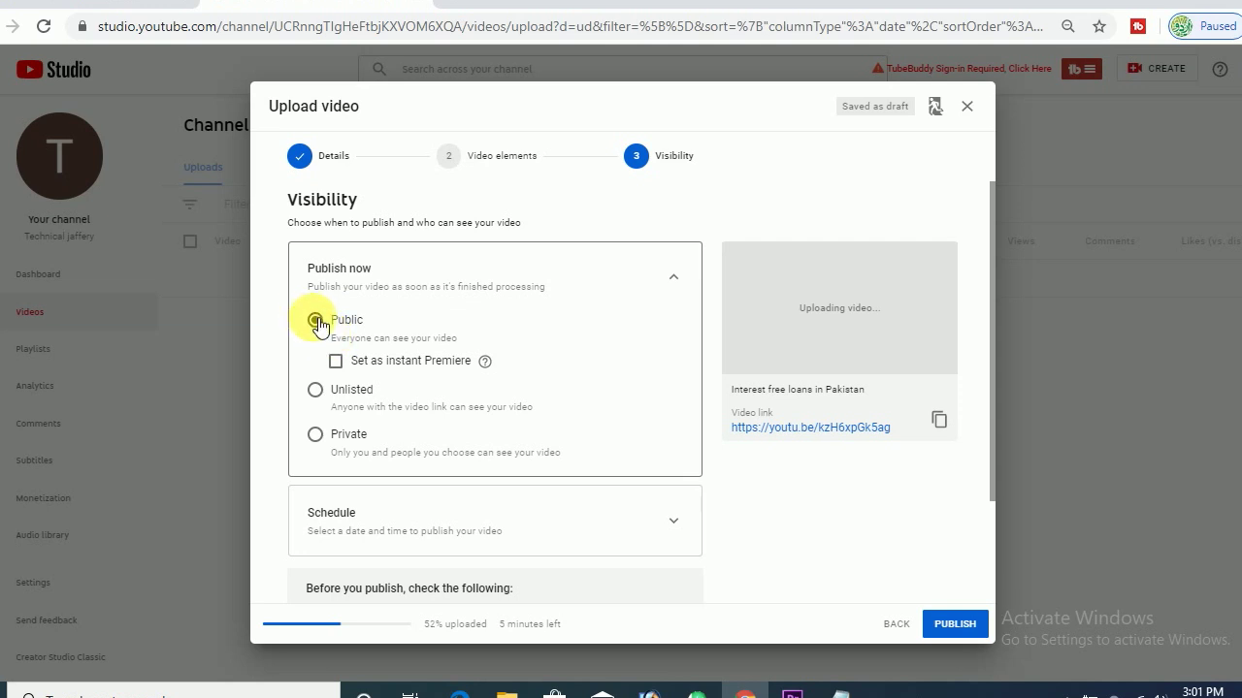
click(326, 394)
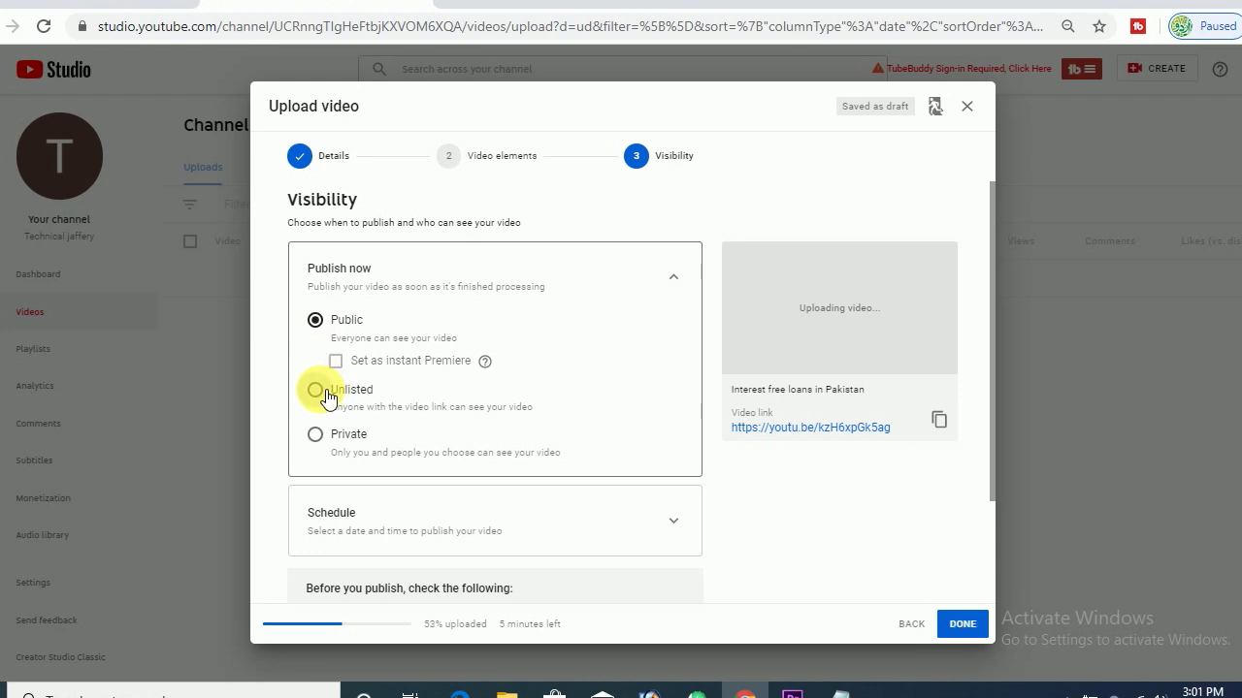
click(320, 323)
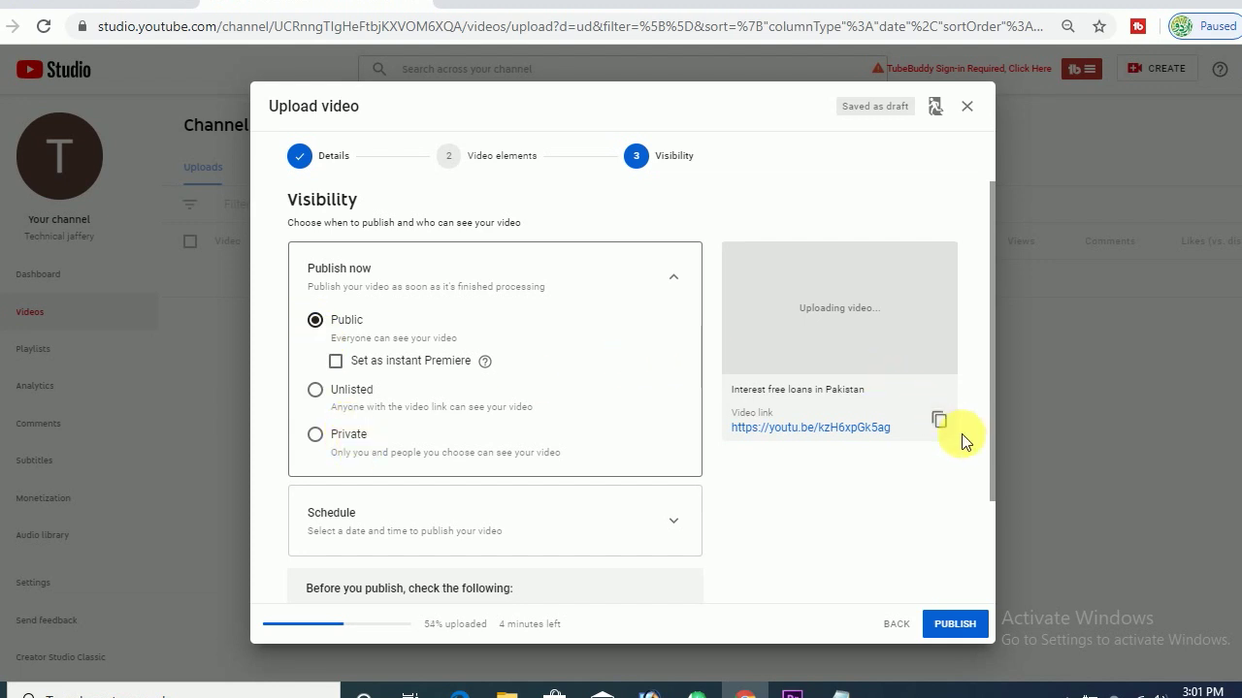
Expand the Schedule option and examine its publishing date and time choices without changing them
drag(993, 457, 993, 534)
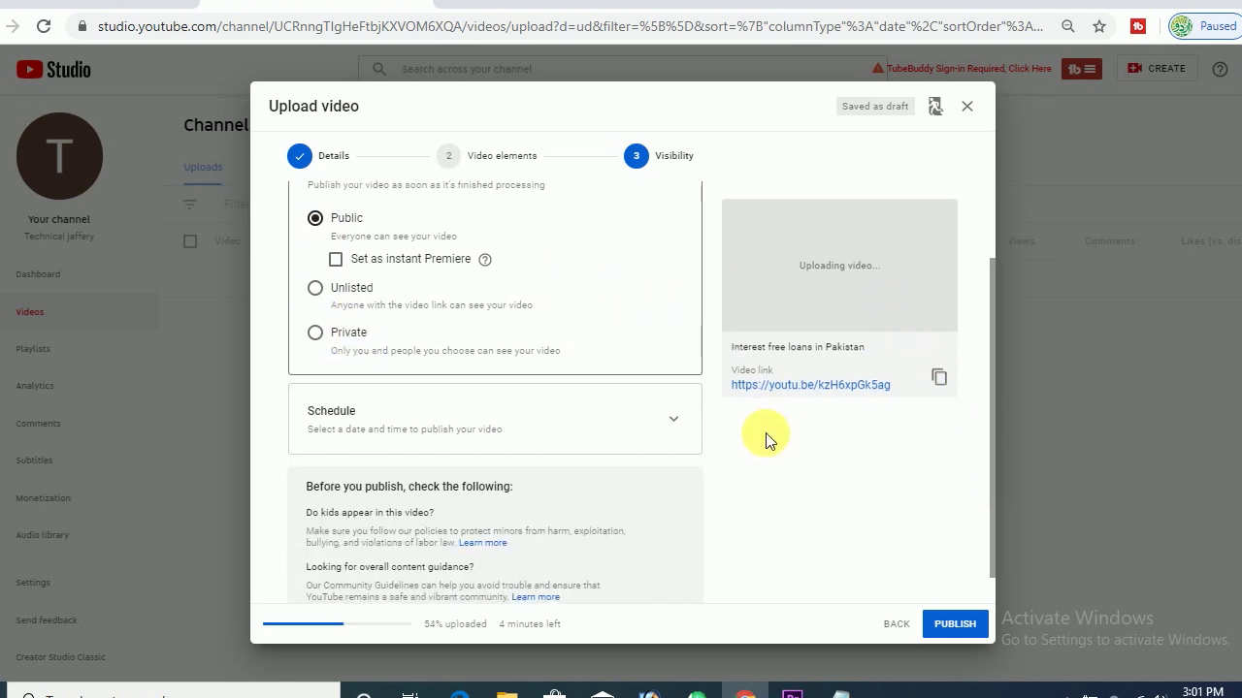
click(632, 441)
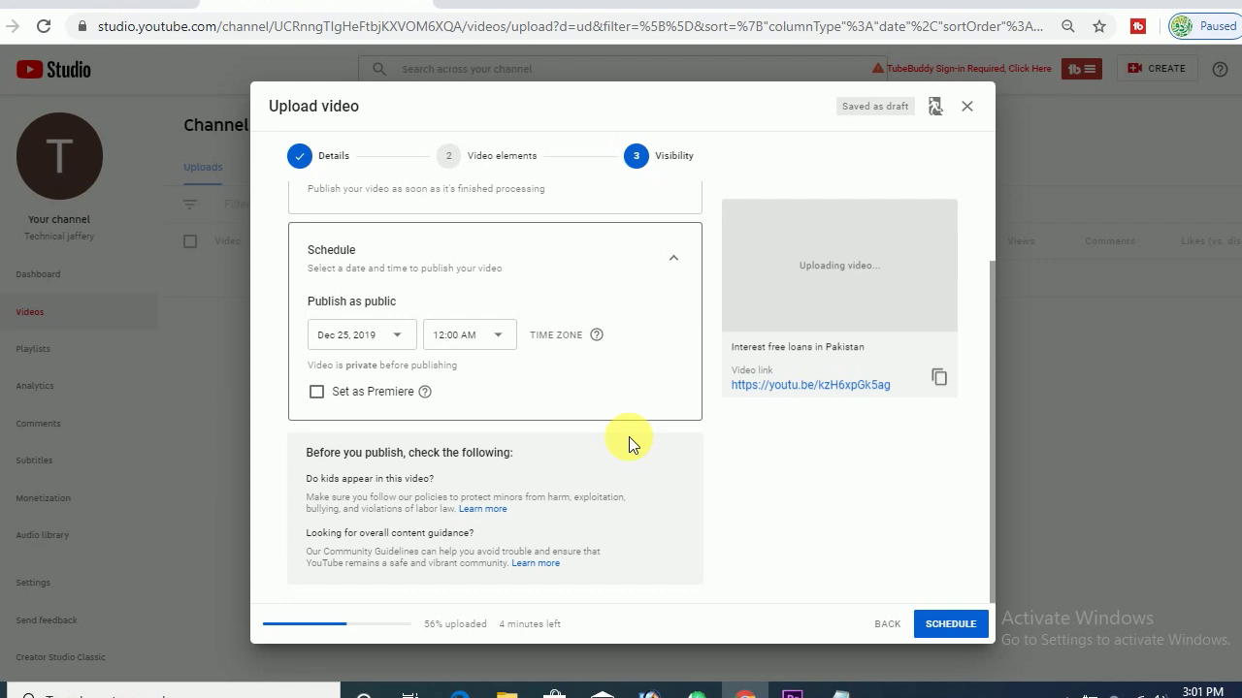
click(377, 341)
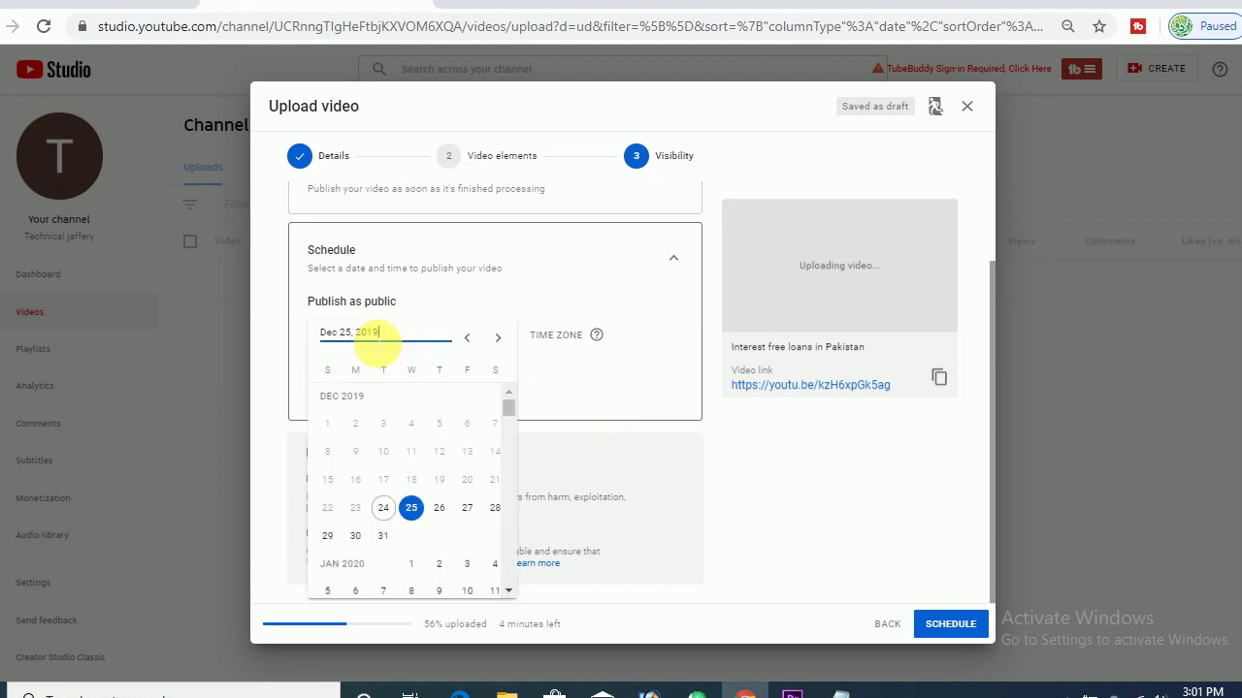
click(513, 278)
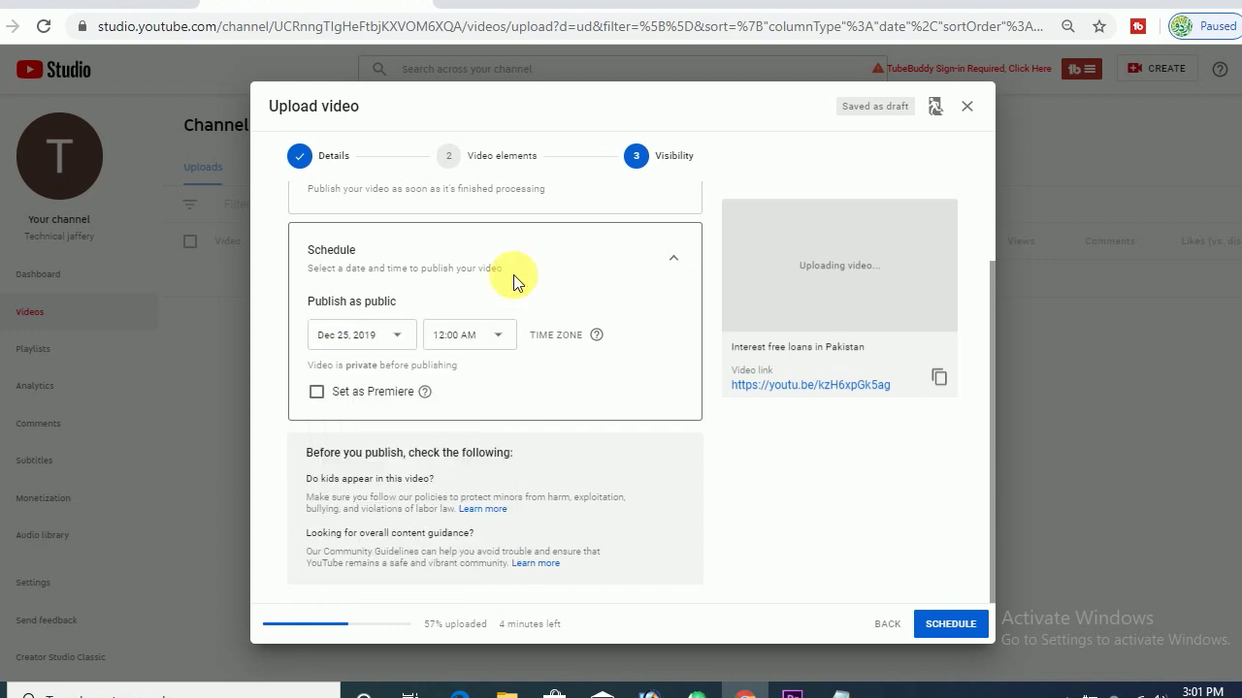
click(492, 331)
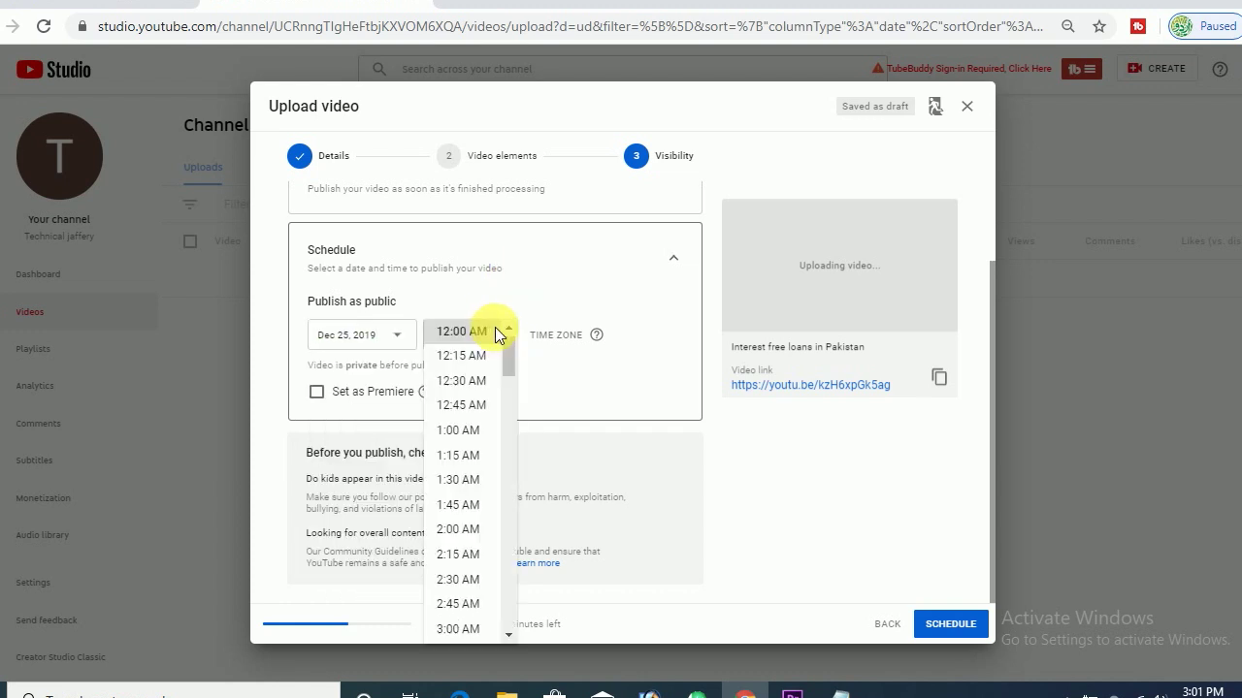
click(550, 305)
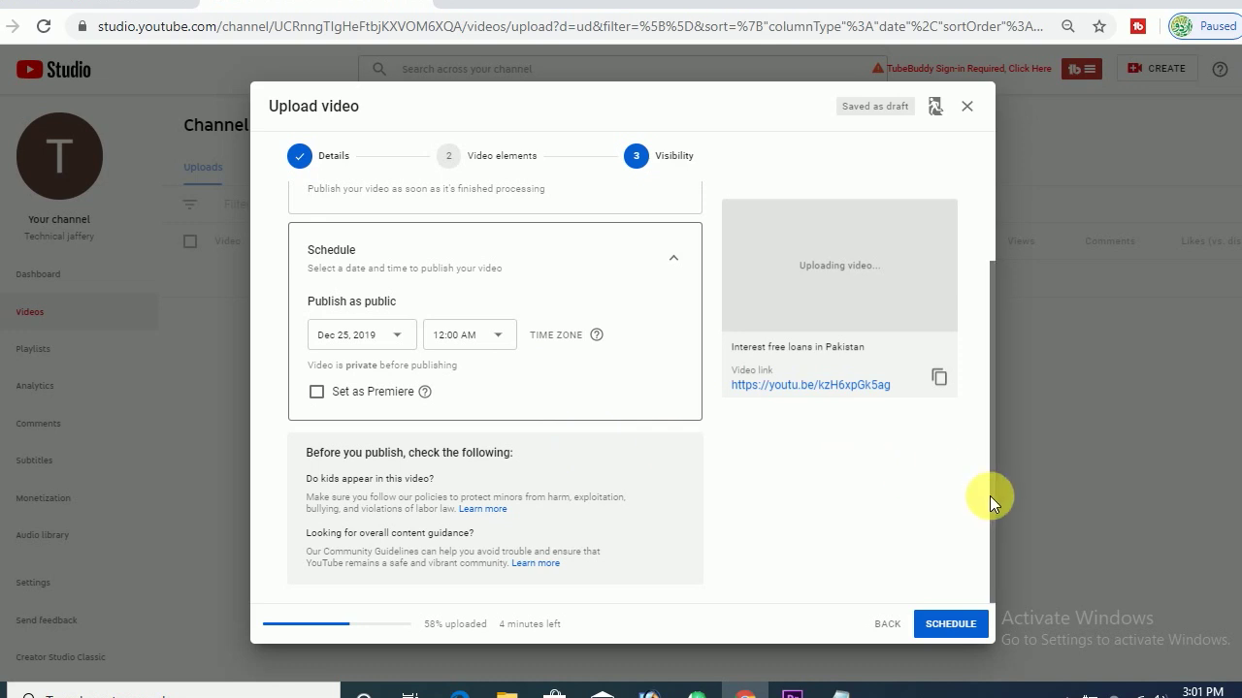
drag(993, 531, 1017, 363)
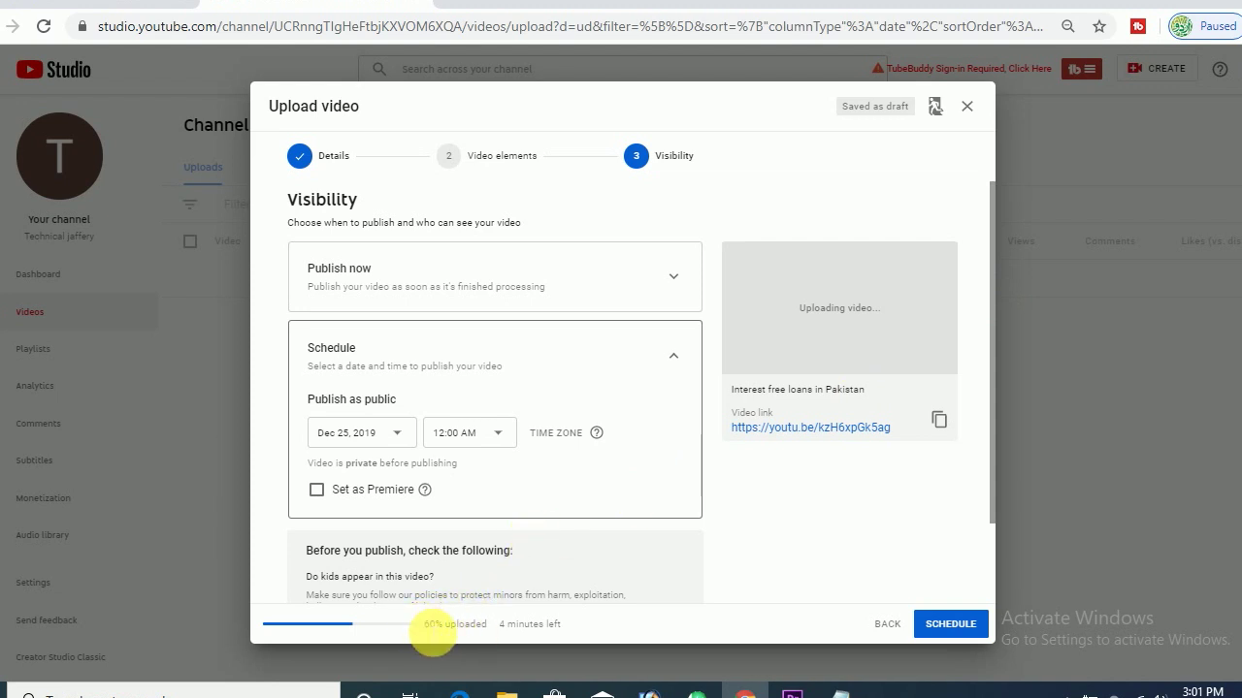
drag(432, 636, 492, 638)
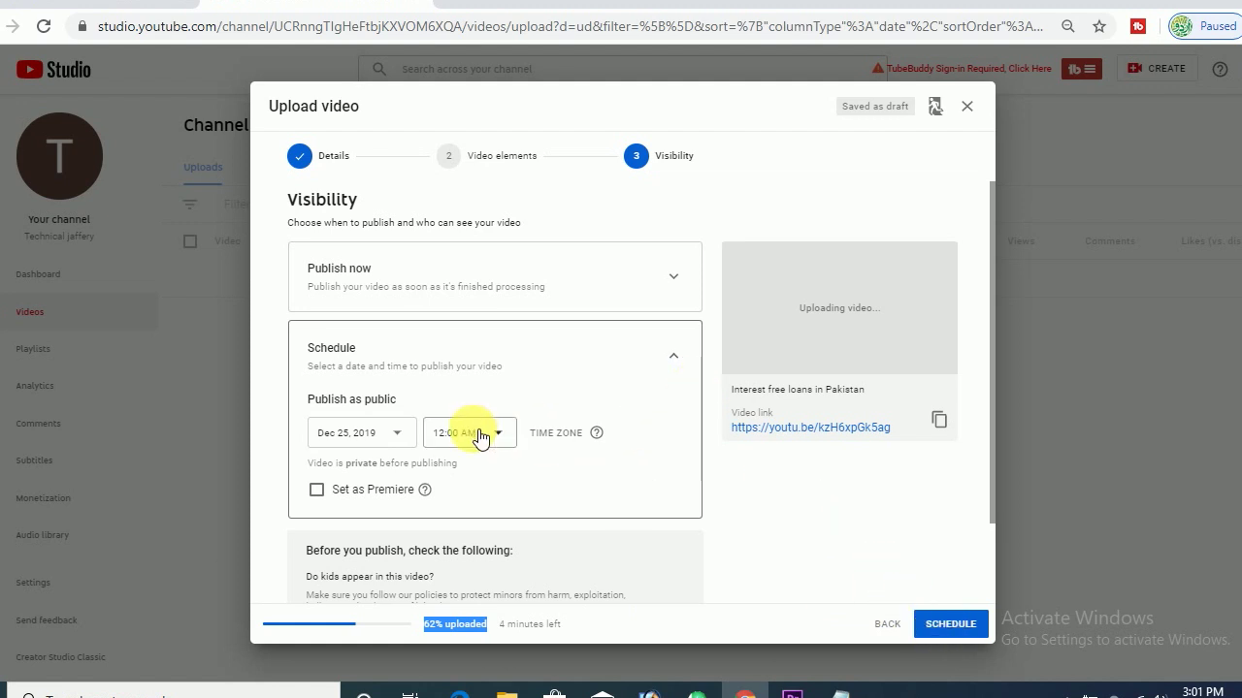
Collapse the scheduling option and return to immediate publishing with Public visibility
click(688, 366)
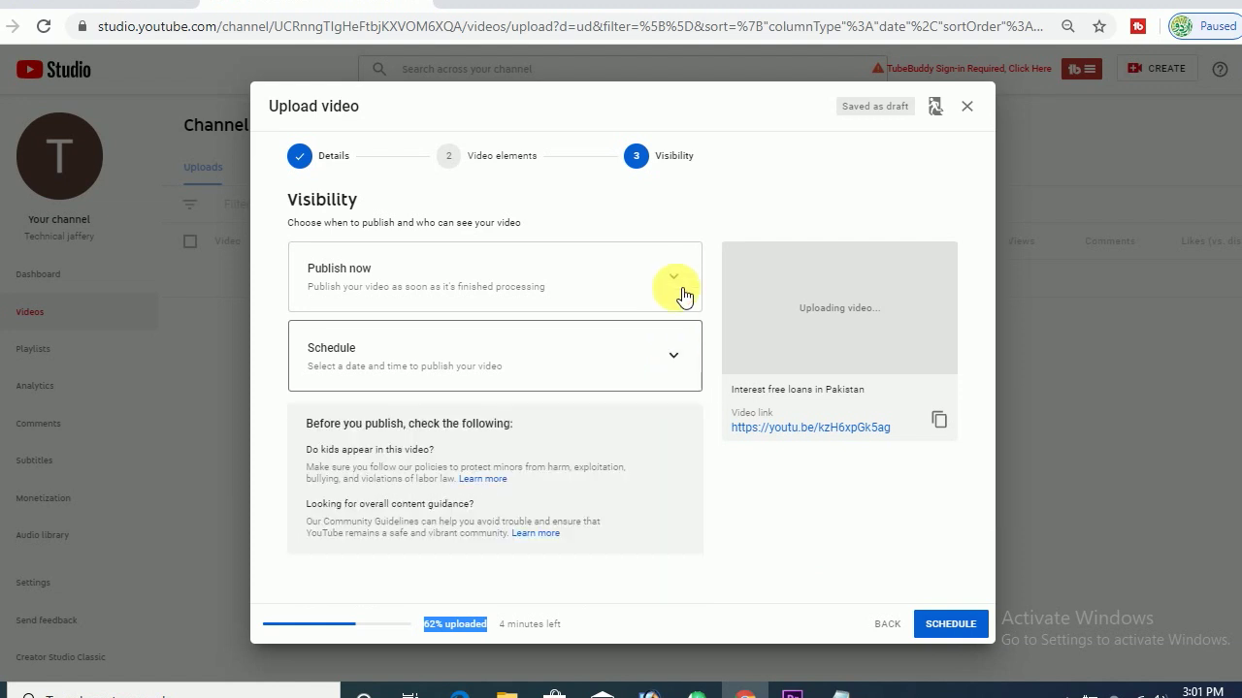
click(681, 293)
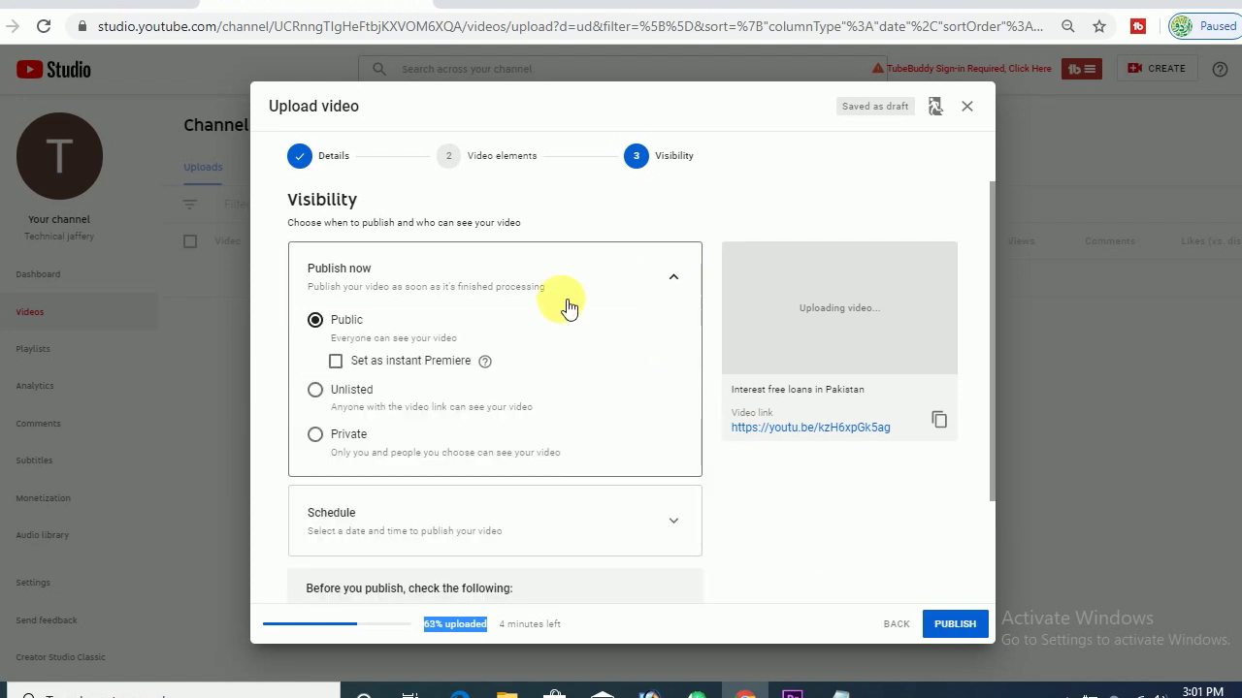
click(336, 329)
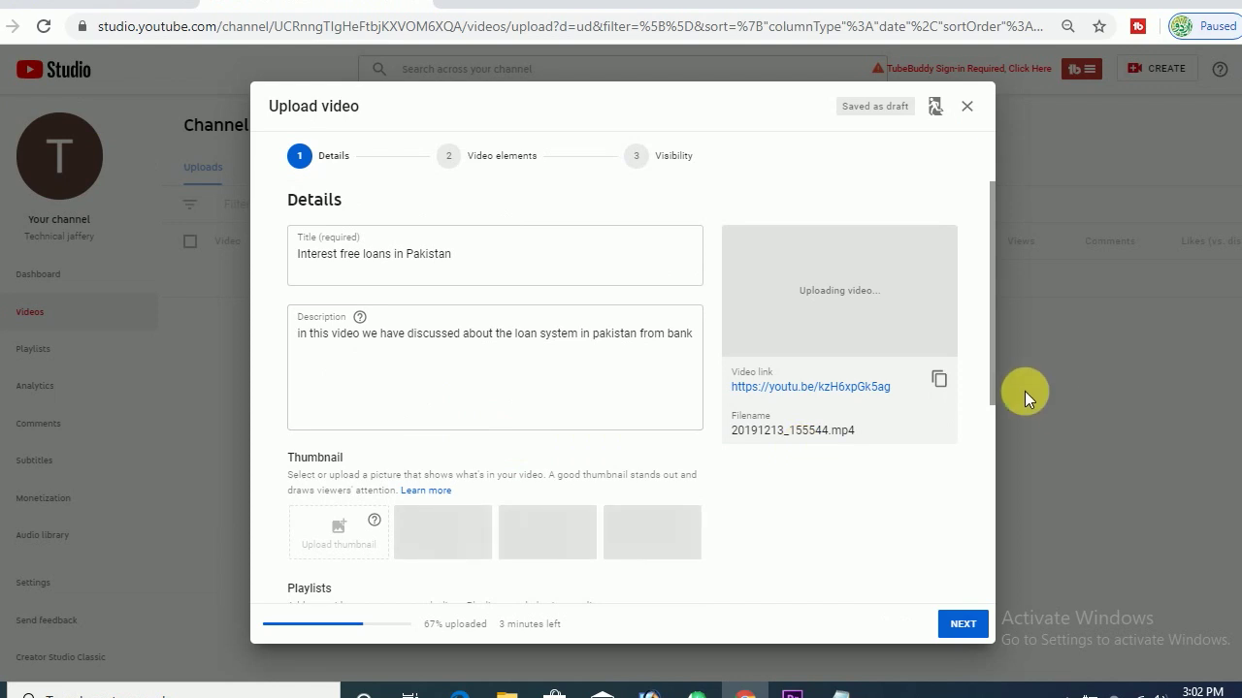
Recheck the audience setting and additional options on the Details stage, and return to the Visibility stage
scroll(992, 444, down, 1)
scroll(992, 444, down, 3)
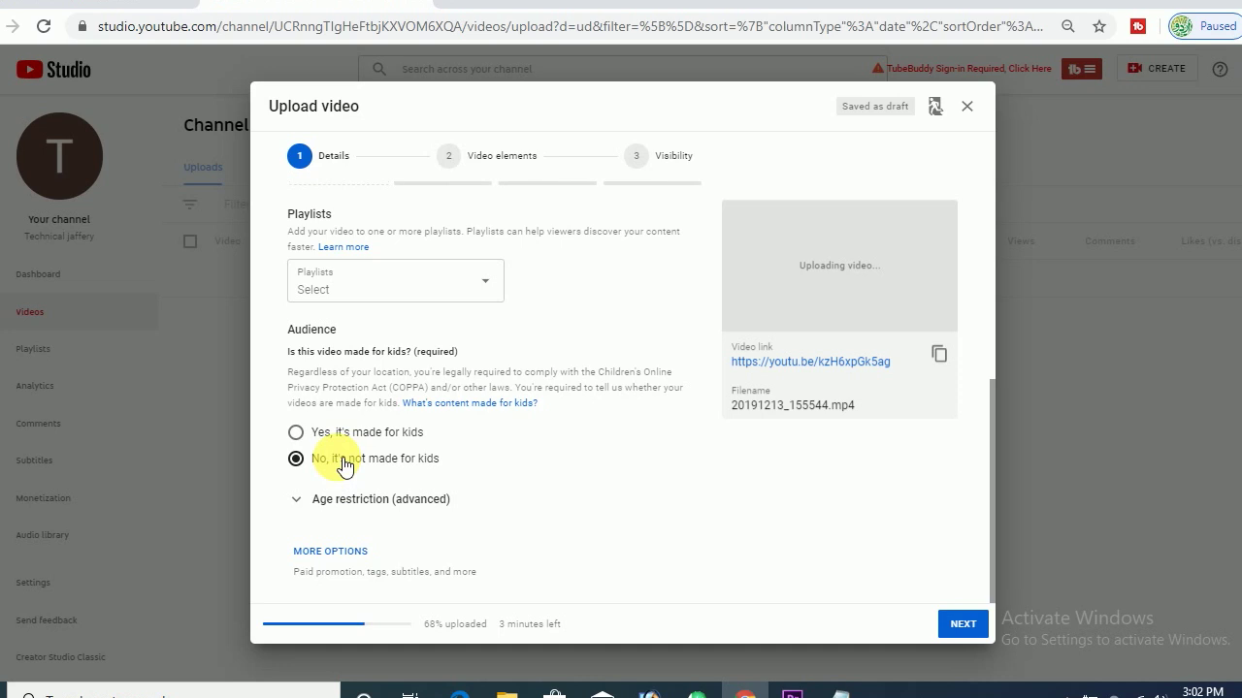
click(685, 156)
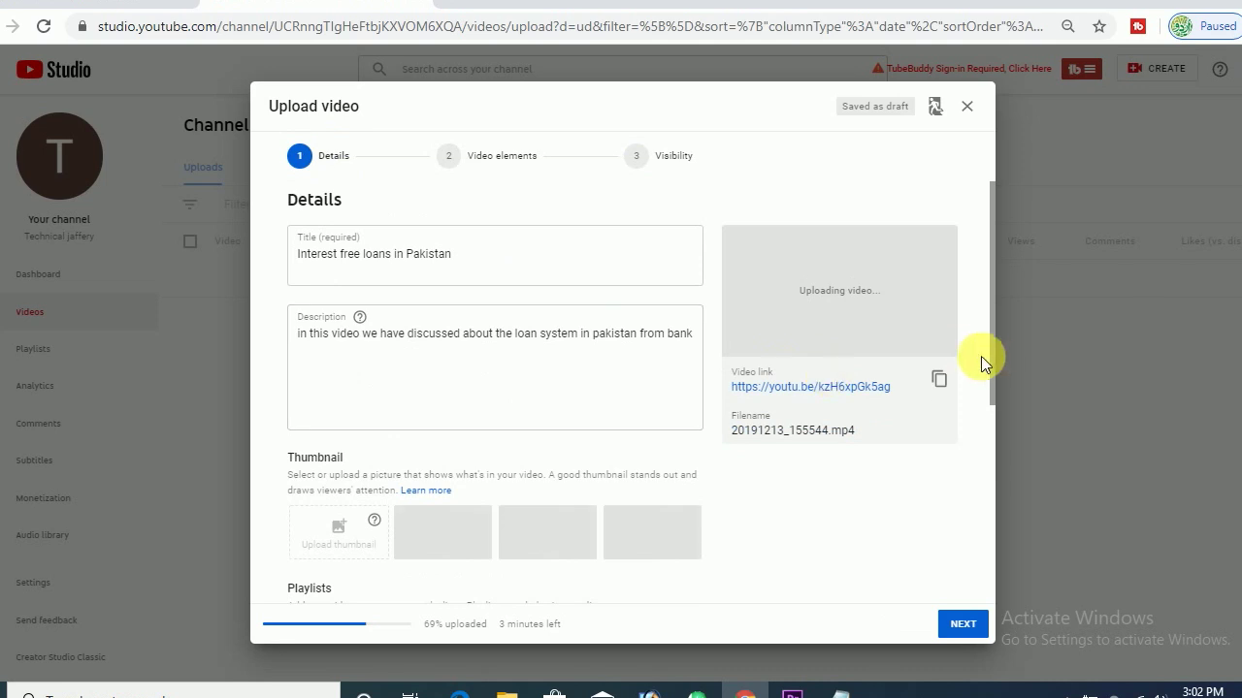
drag(992, 365, 975, 628)
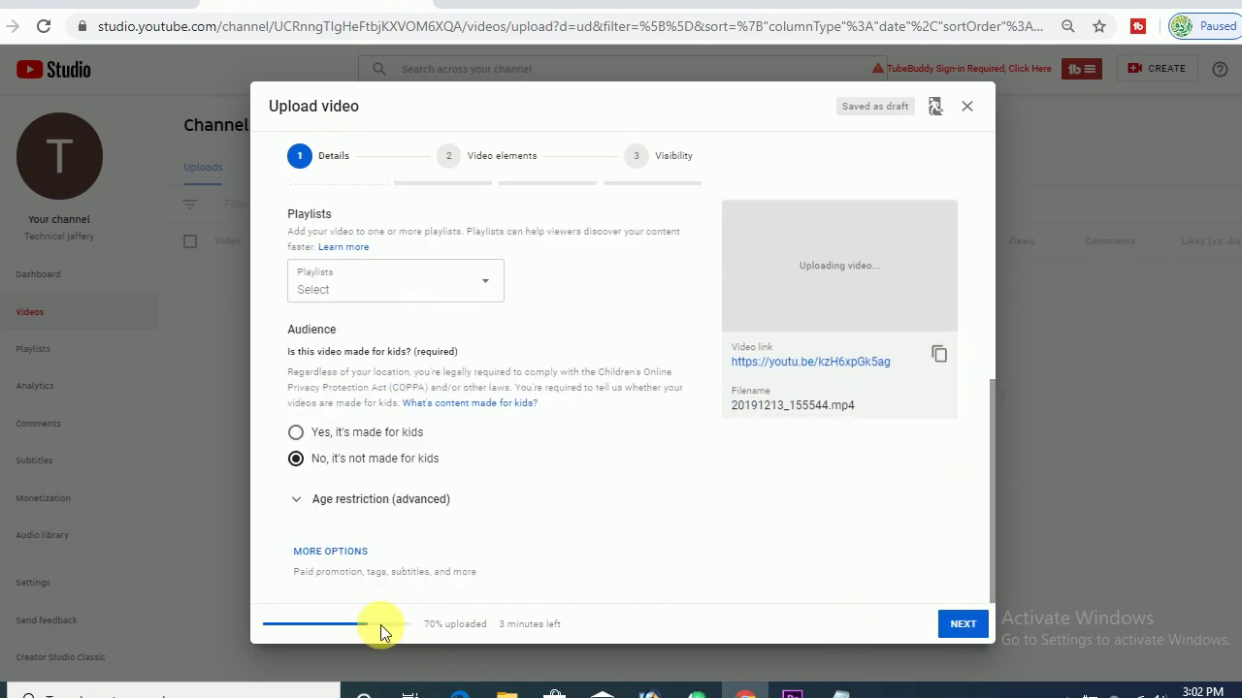
click(352, 553)
drag(992, 374, 995, 299)
click(665, 158)
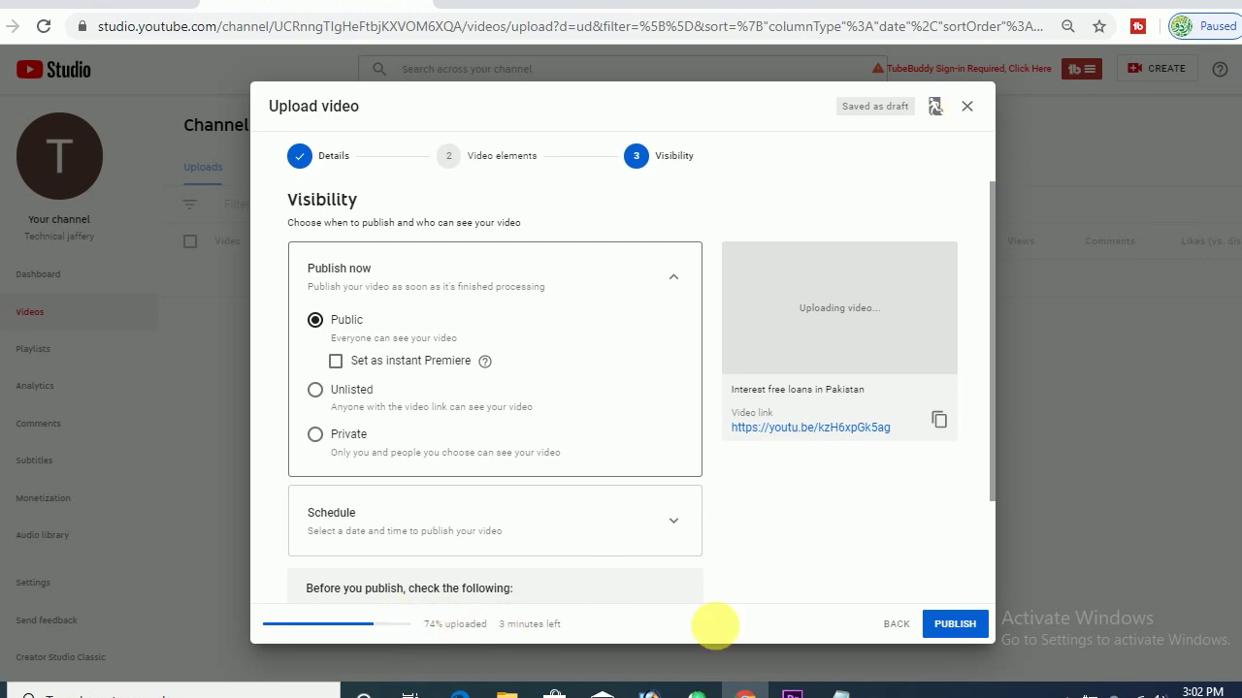
Close the upload dialog and permanently delete the draft video "Interest free loans in Pakistan" from the channel's uploads, acknowledging that deletion cannot be undone
click(966, 107)
click(787, 463)
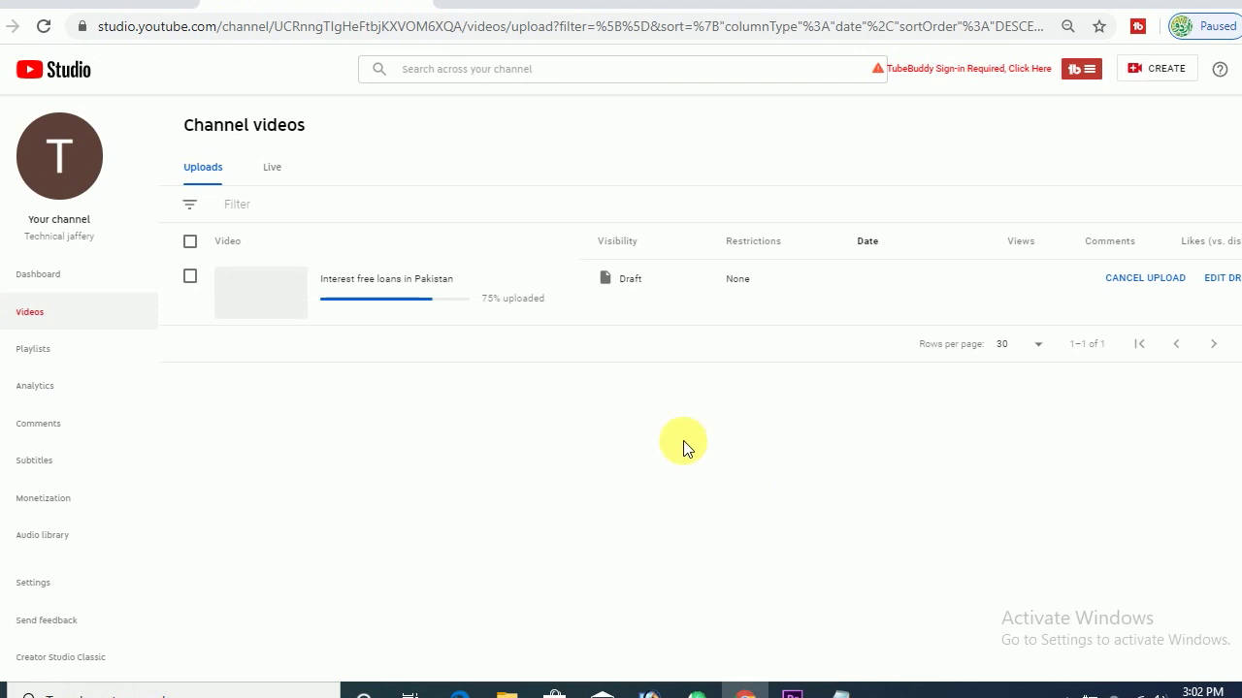
click(190, 278)
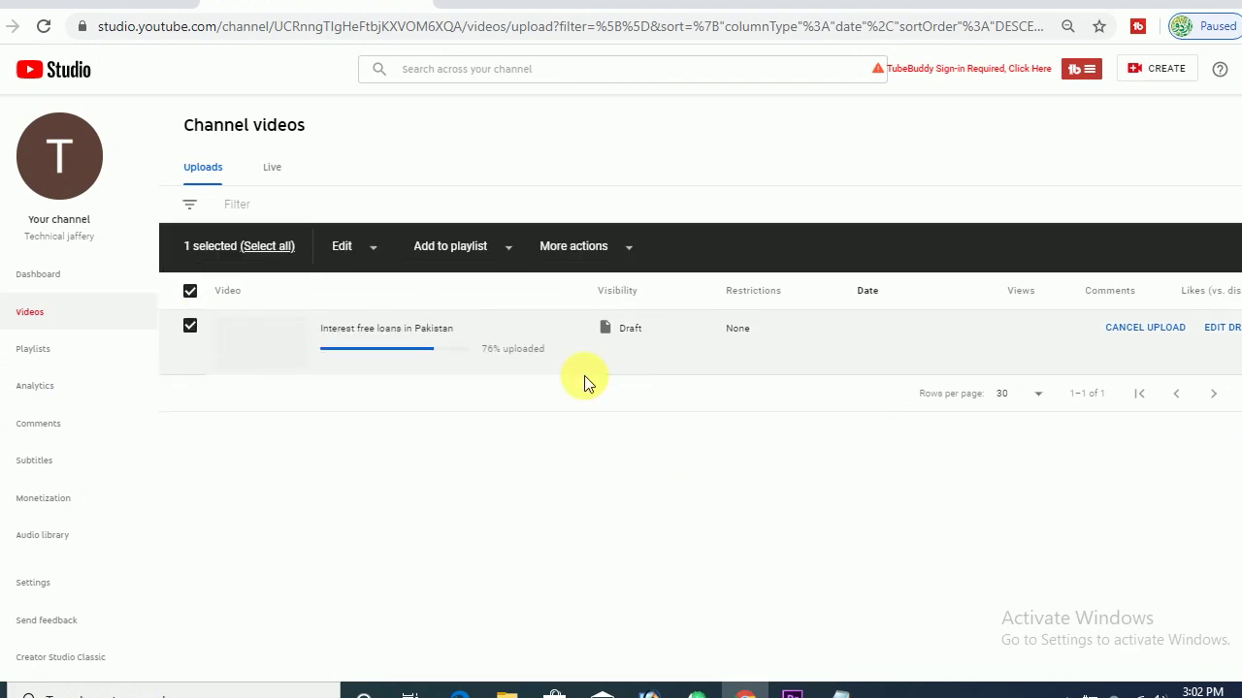
click(629, 248)
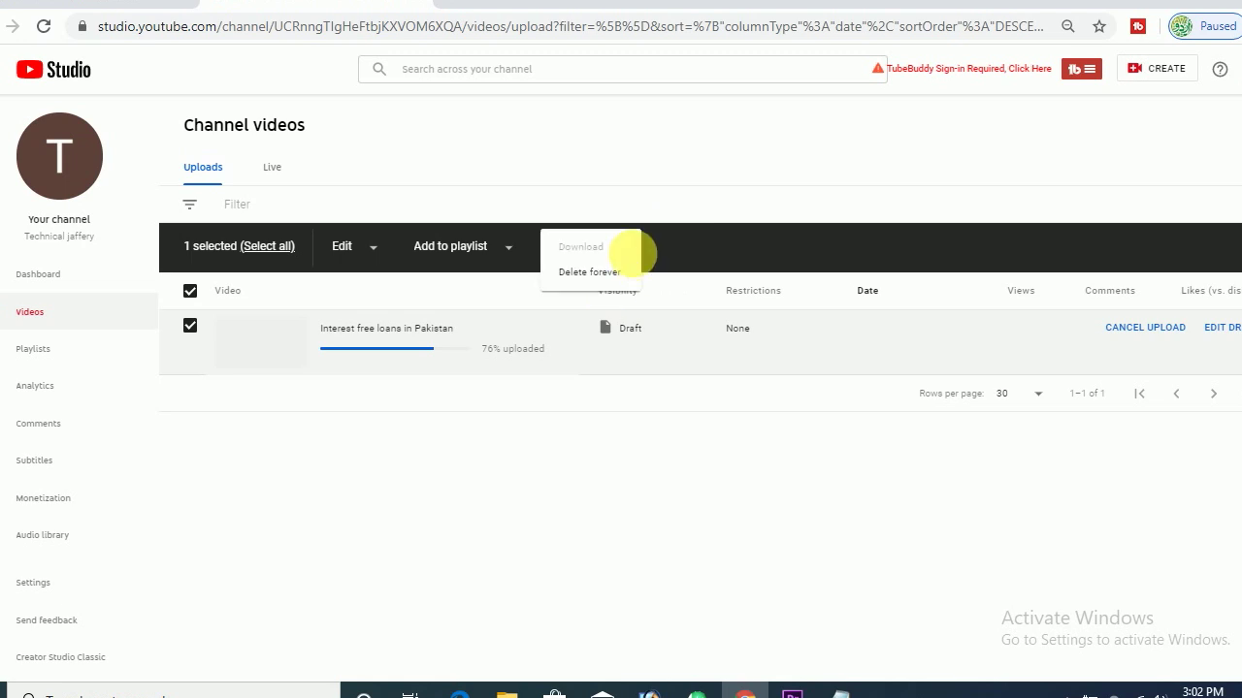
click(603, 272)
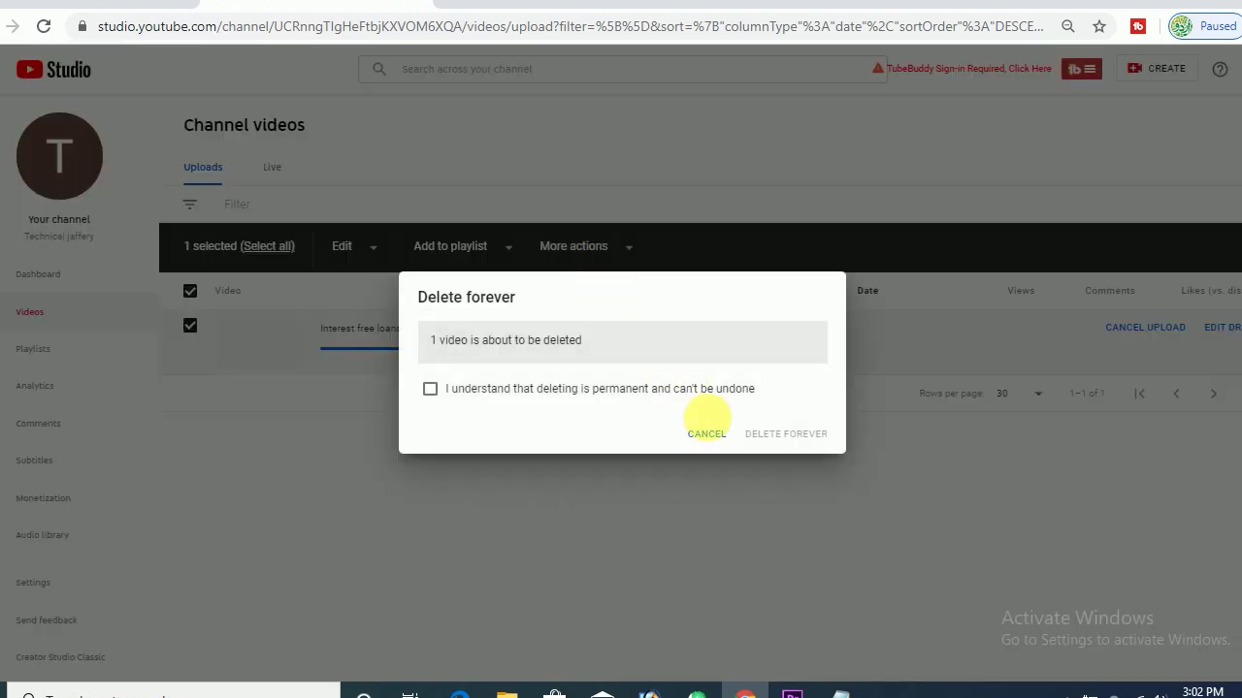
click(668, 397)
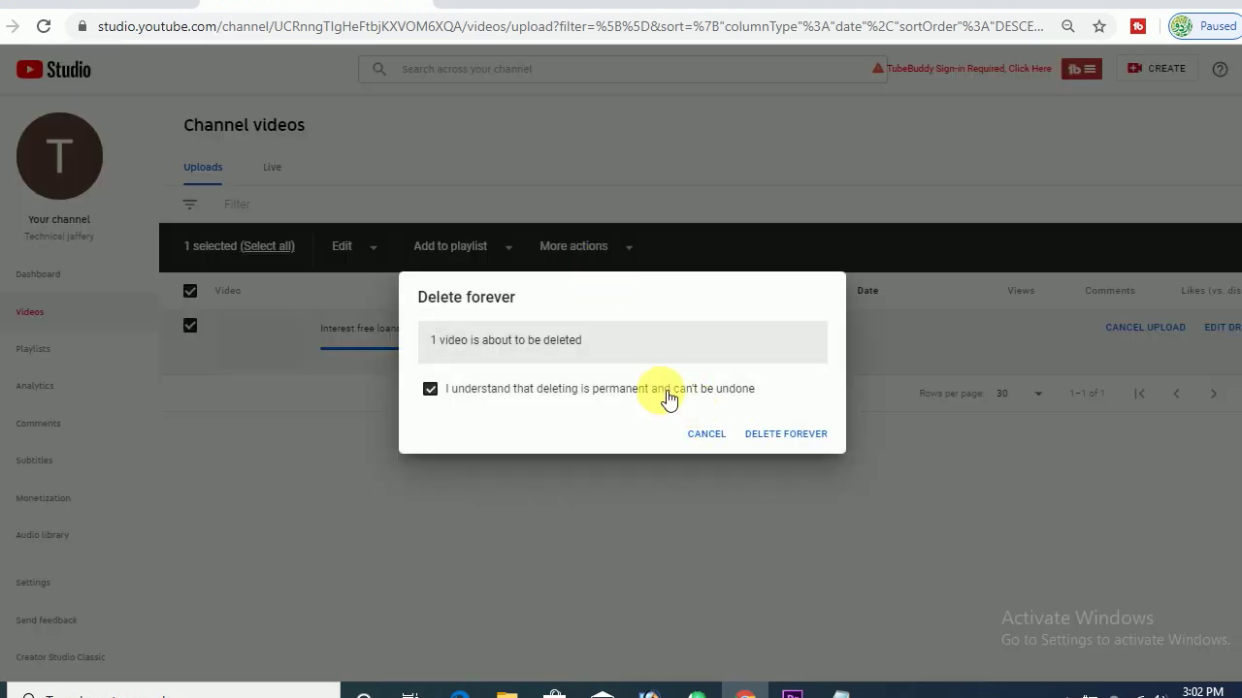
click(801, 434)
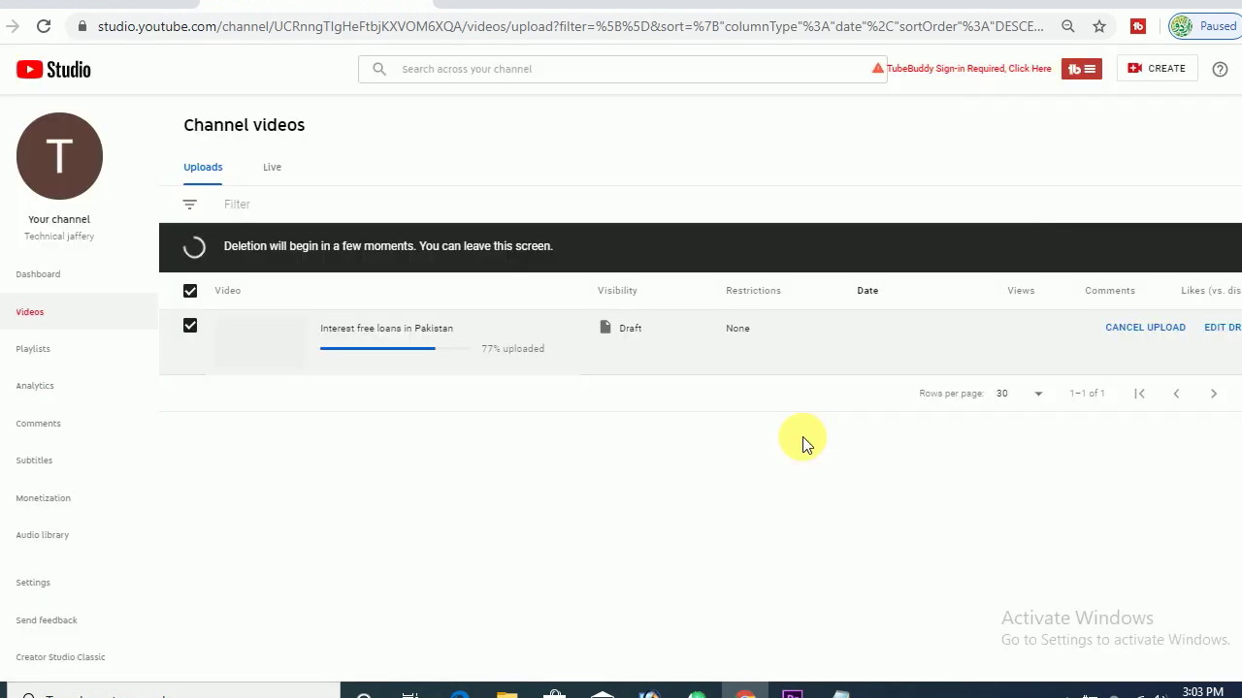